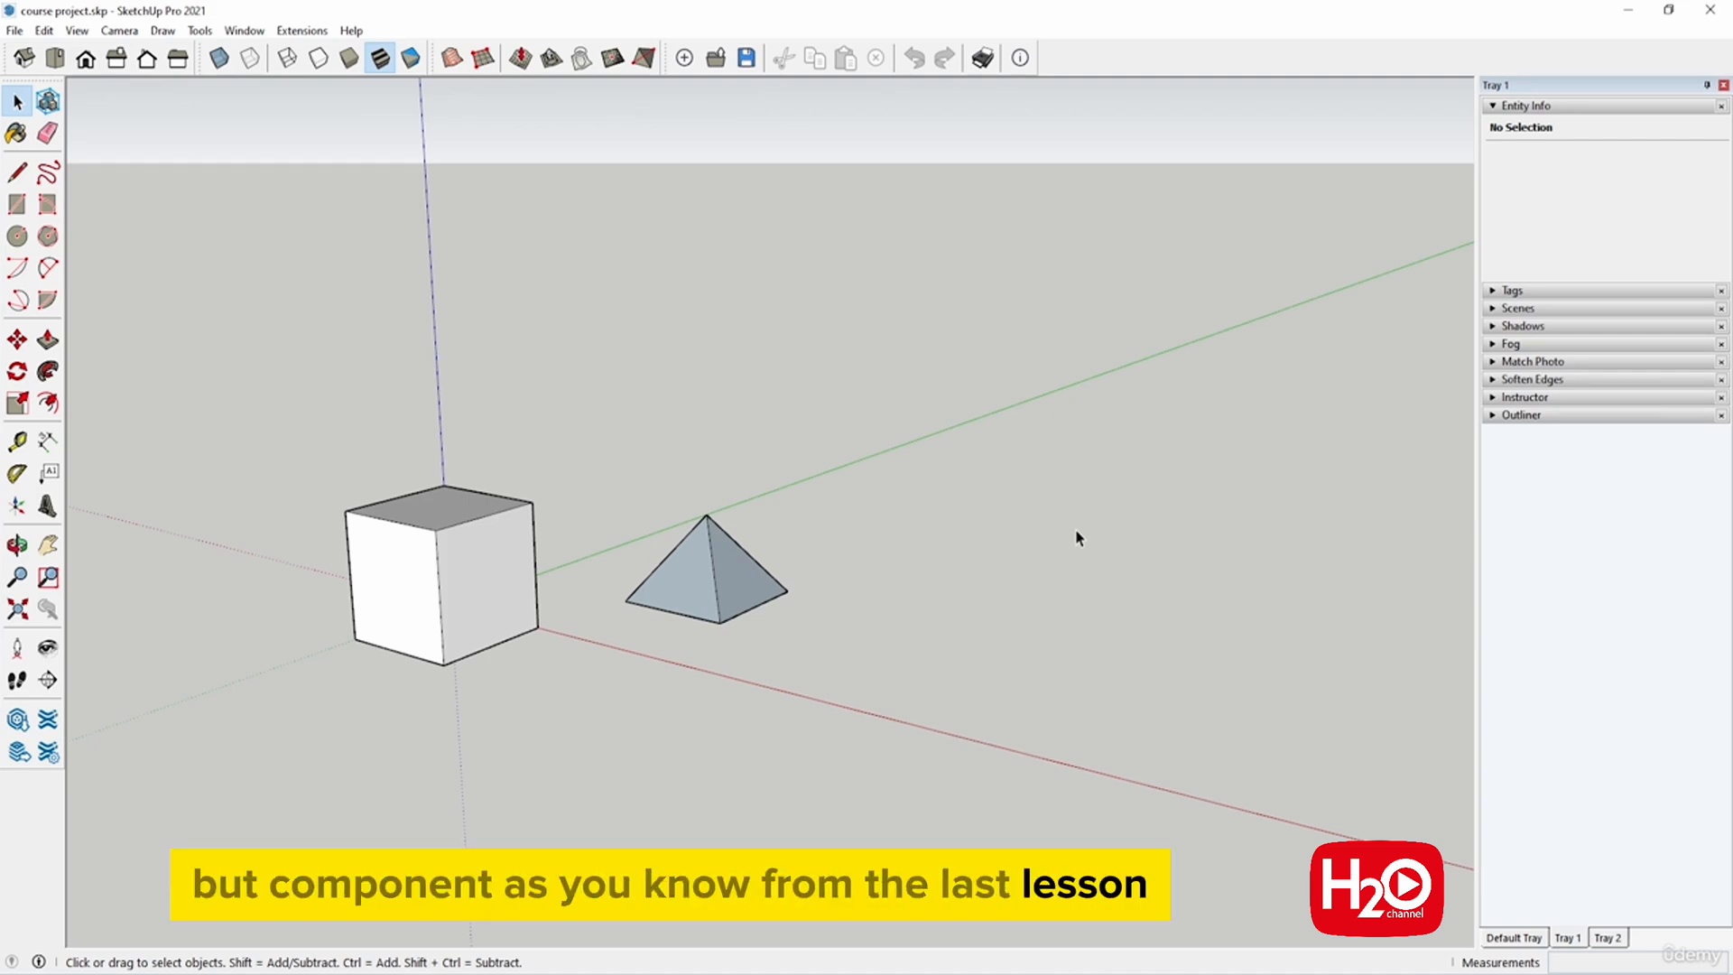
Step: Draw a flat rectangle about 108 by 122.5 cm on the ground beyond the pyramid and select its face and edges
right_click(846, 370)
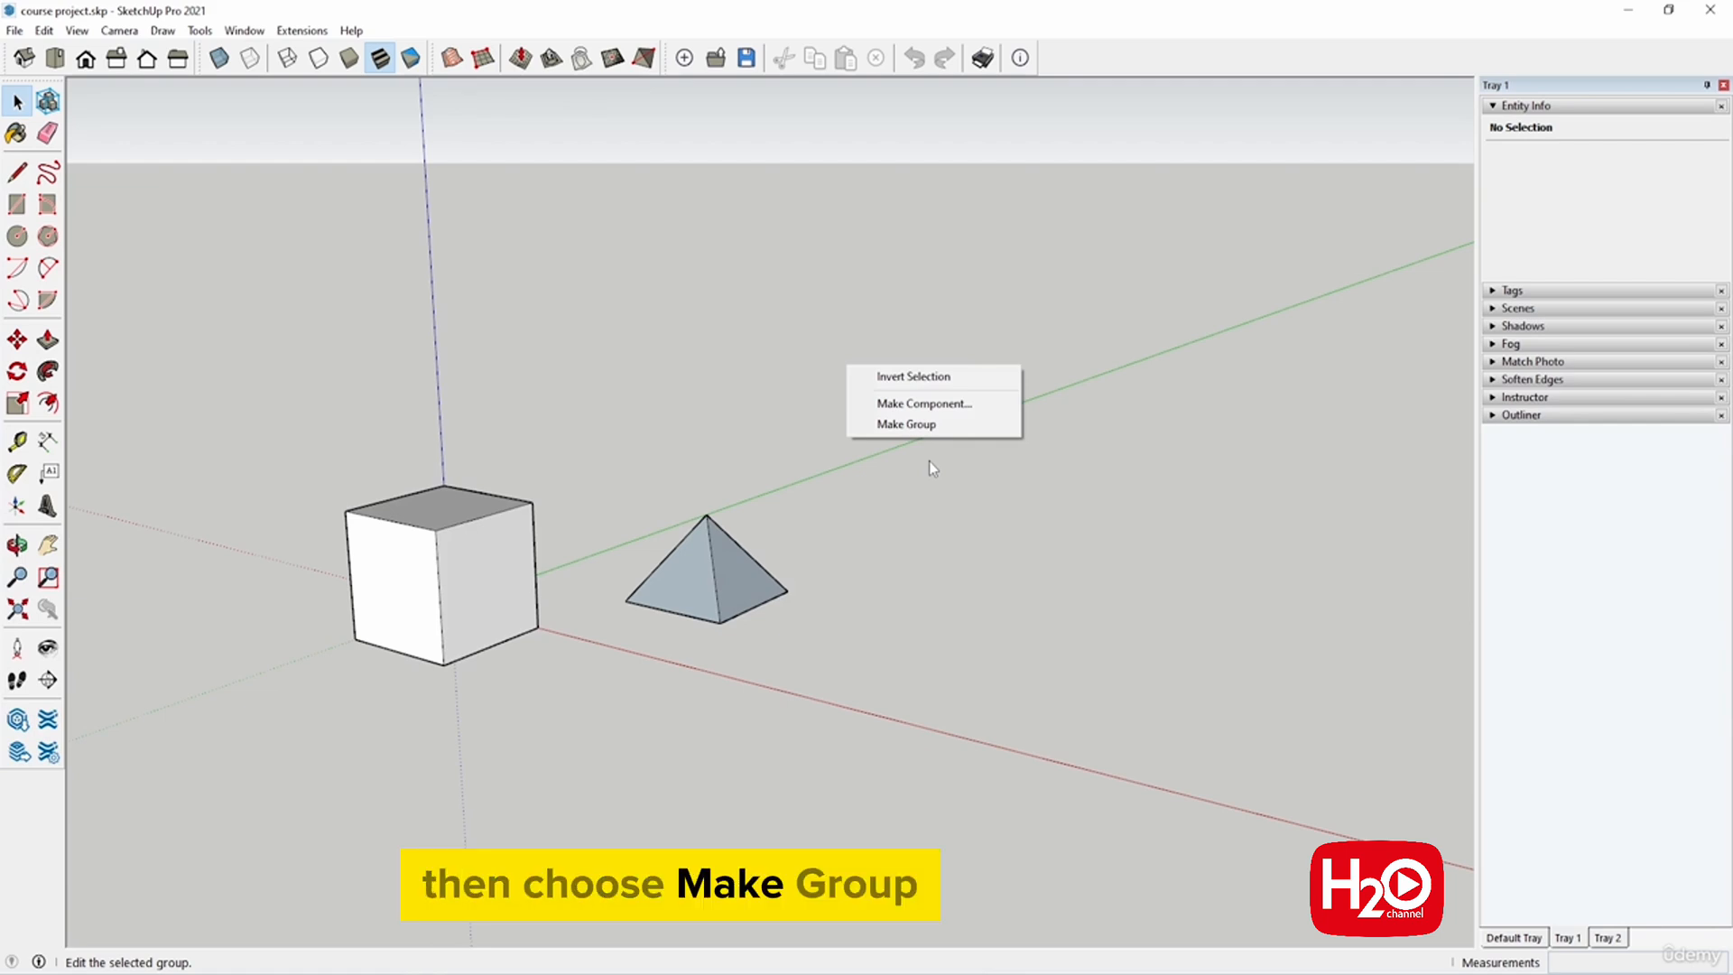
key("r")
left_click(910, 515)
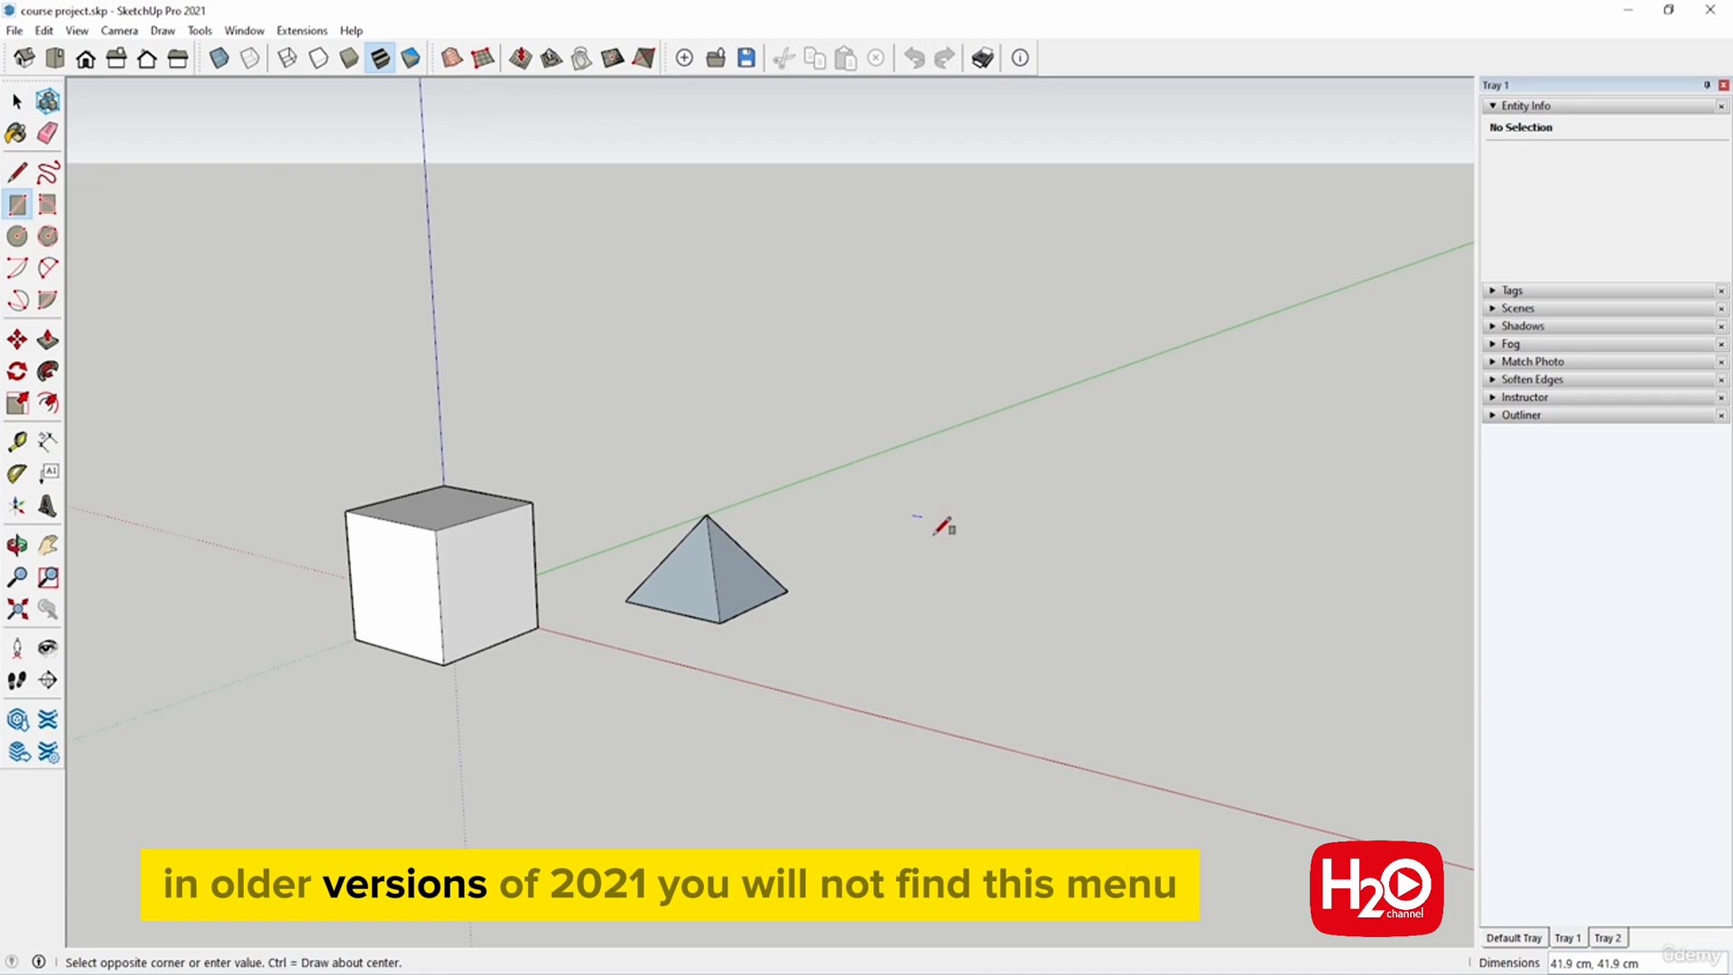
left_click(941, 556)
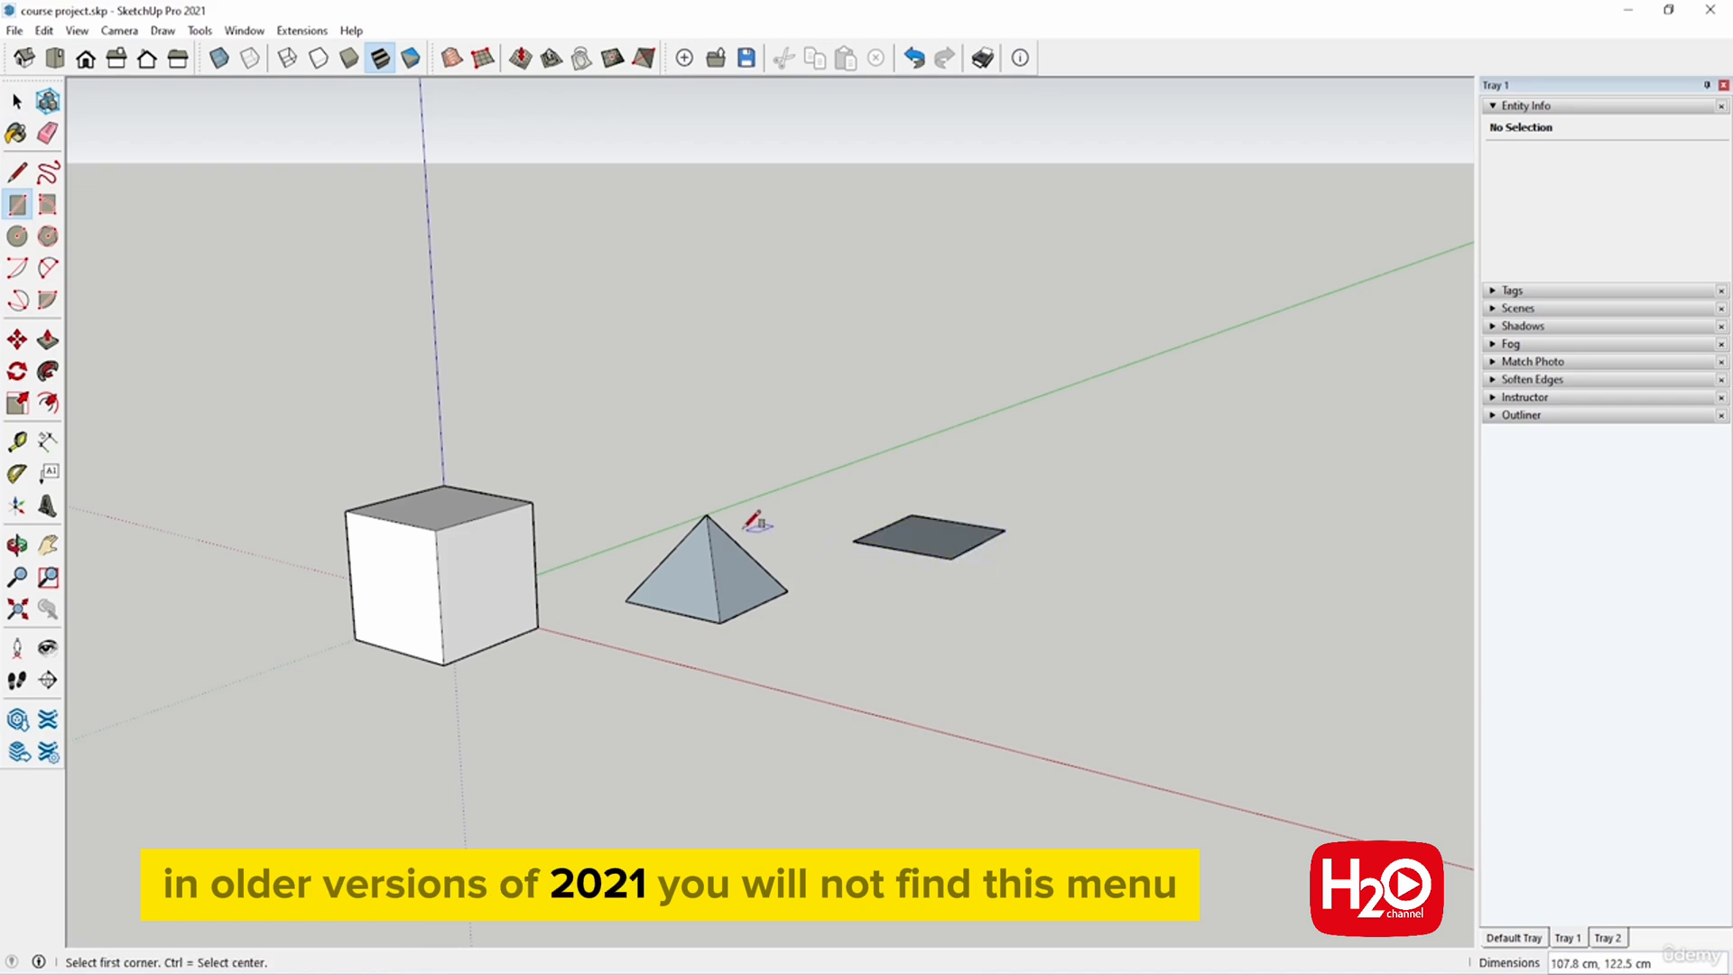
left_click(17, 101)
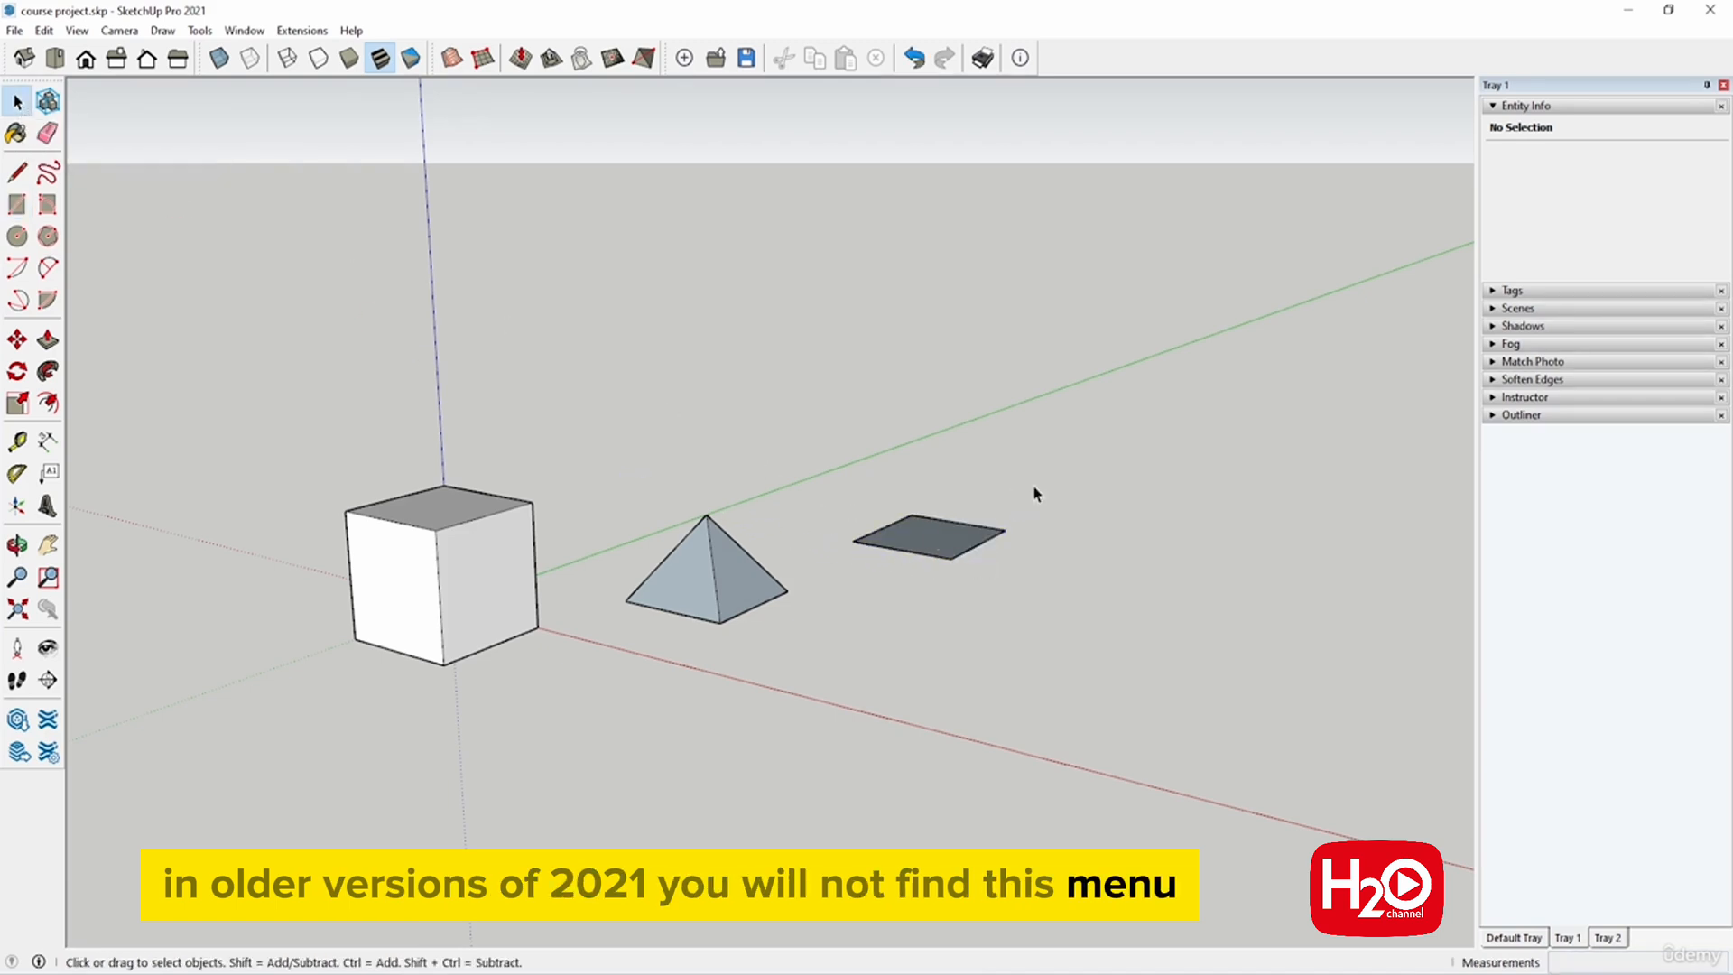
left_click_drag(1034, 485, 853, 617)
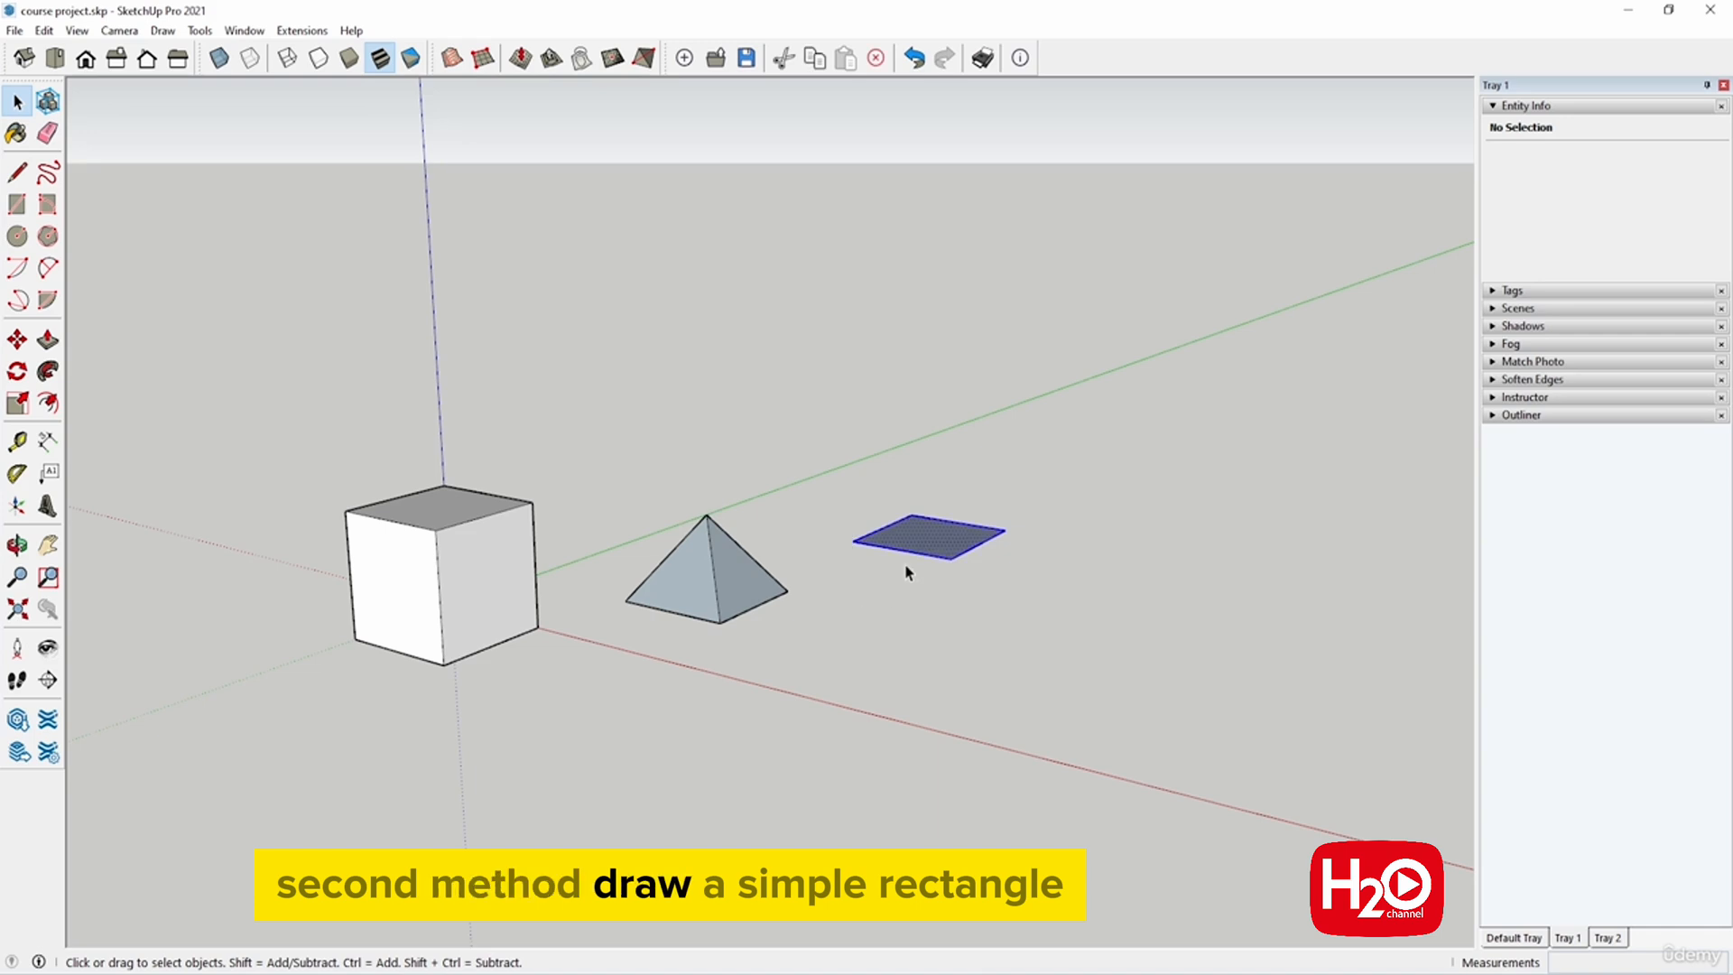
right_click(920, 532)
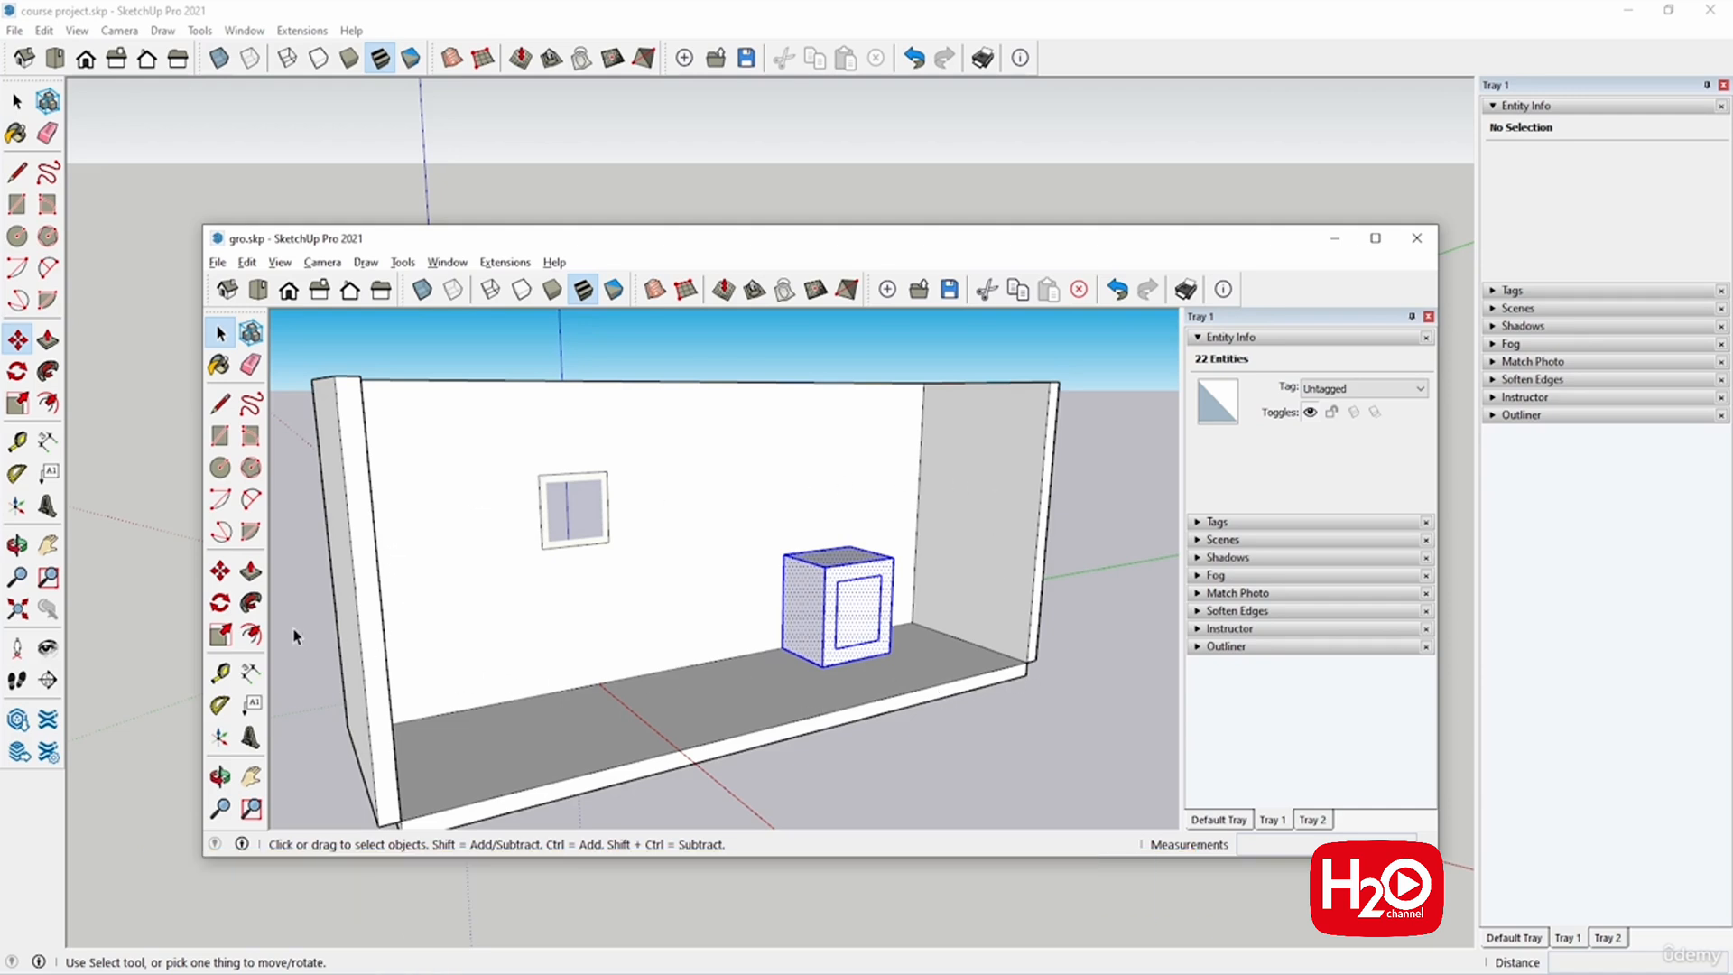
Step: In the gro.skp window, move the selected ungrouped cabinet along the red axis, away from the back wall
left_click(220, 571)
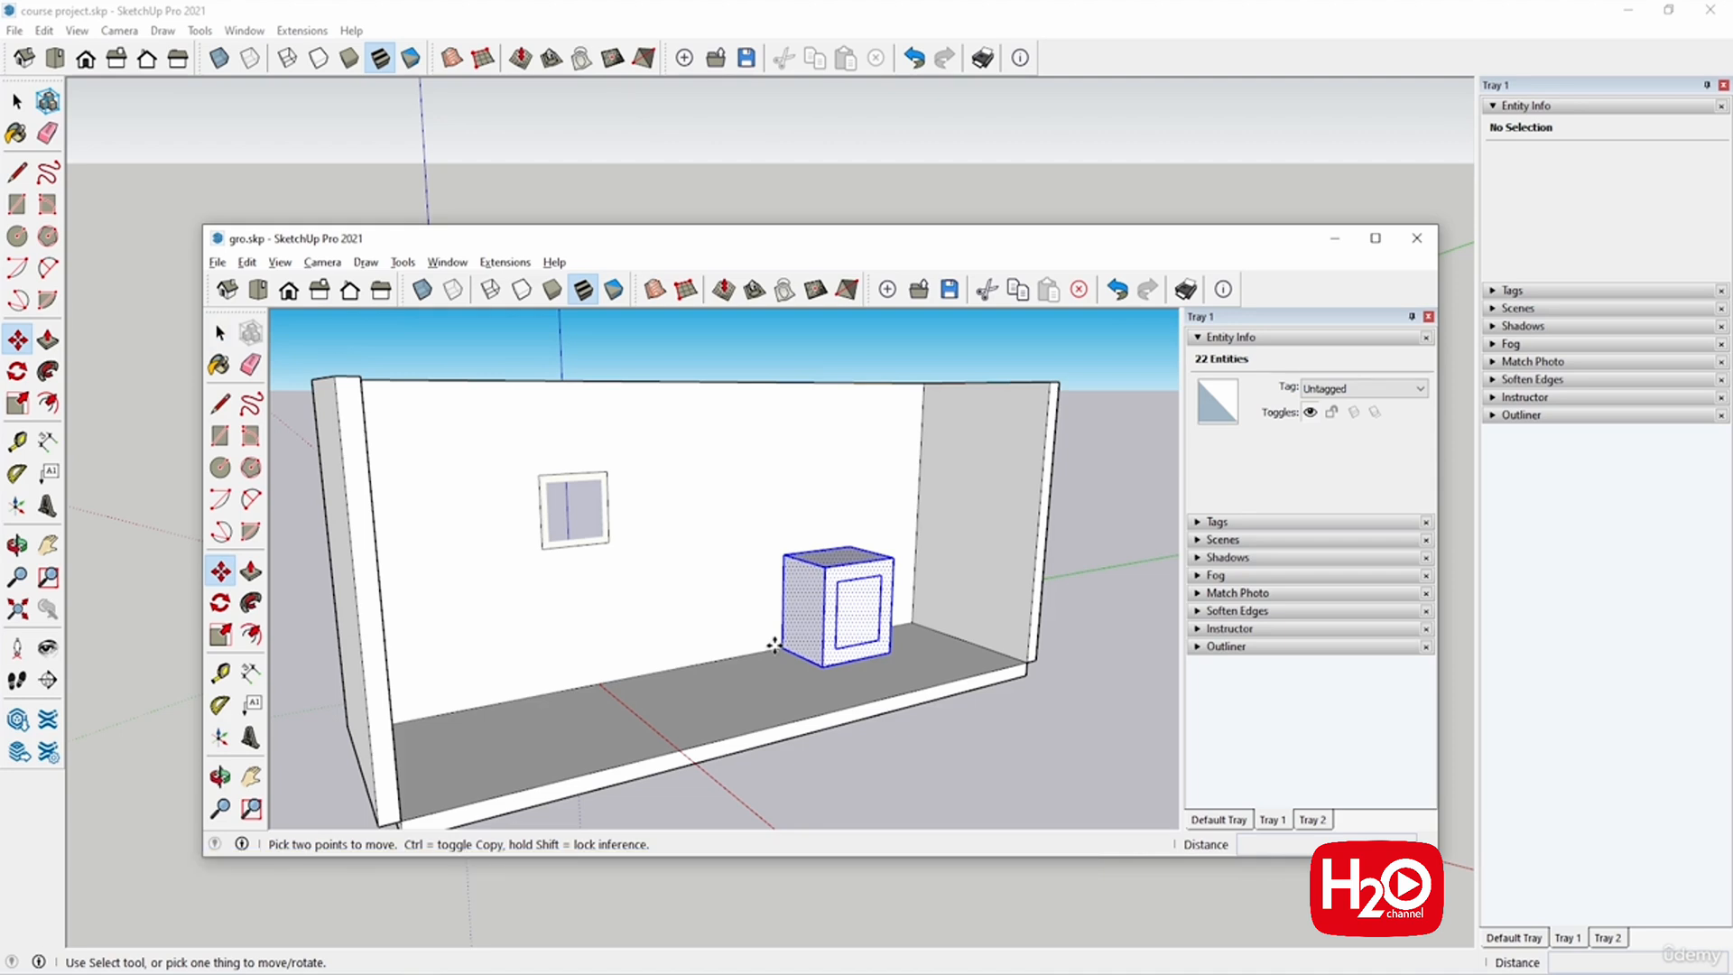
left_click(774, 645)
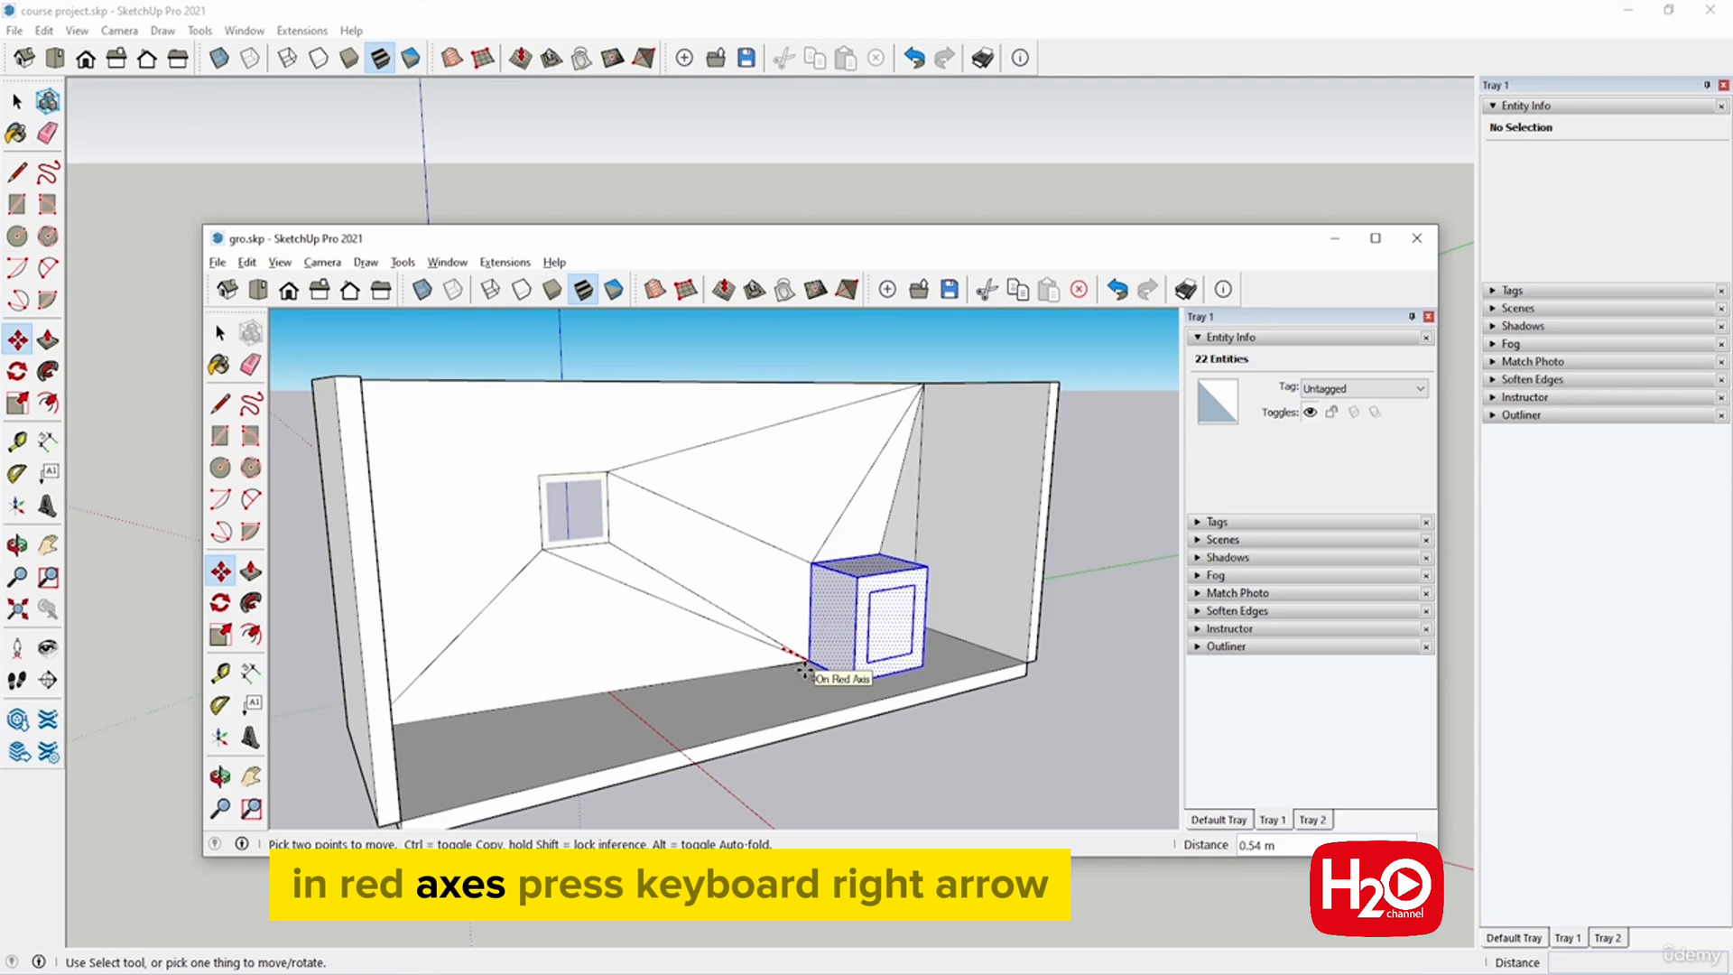
key("Right")
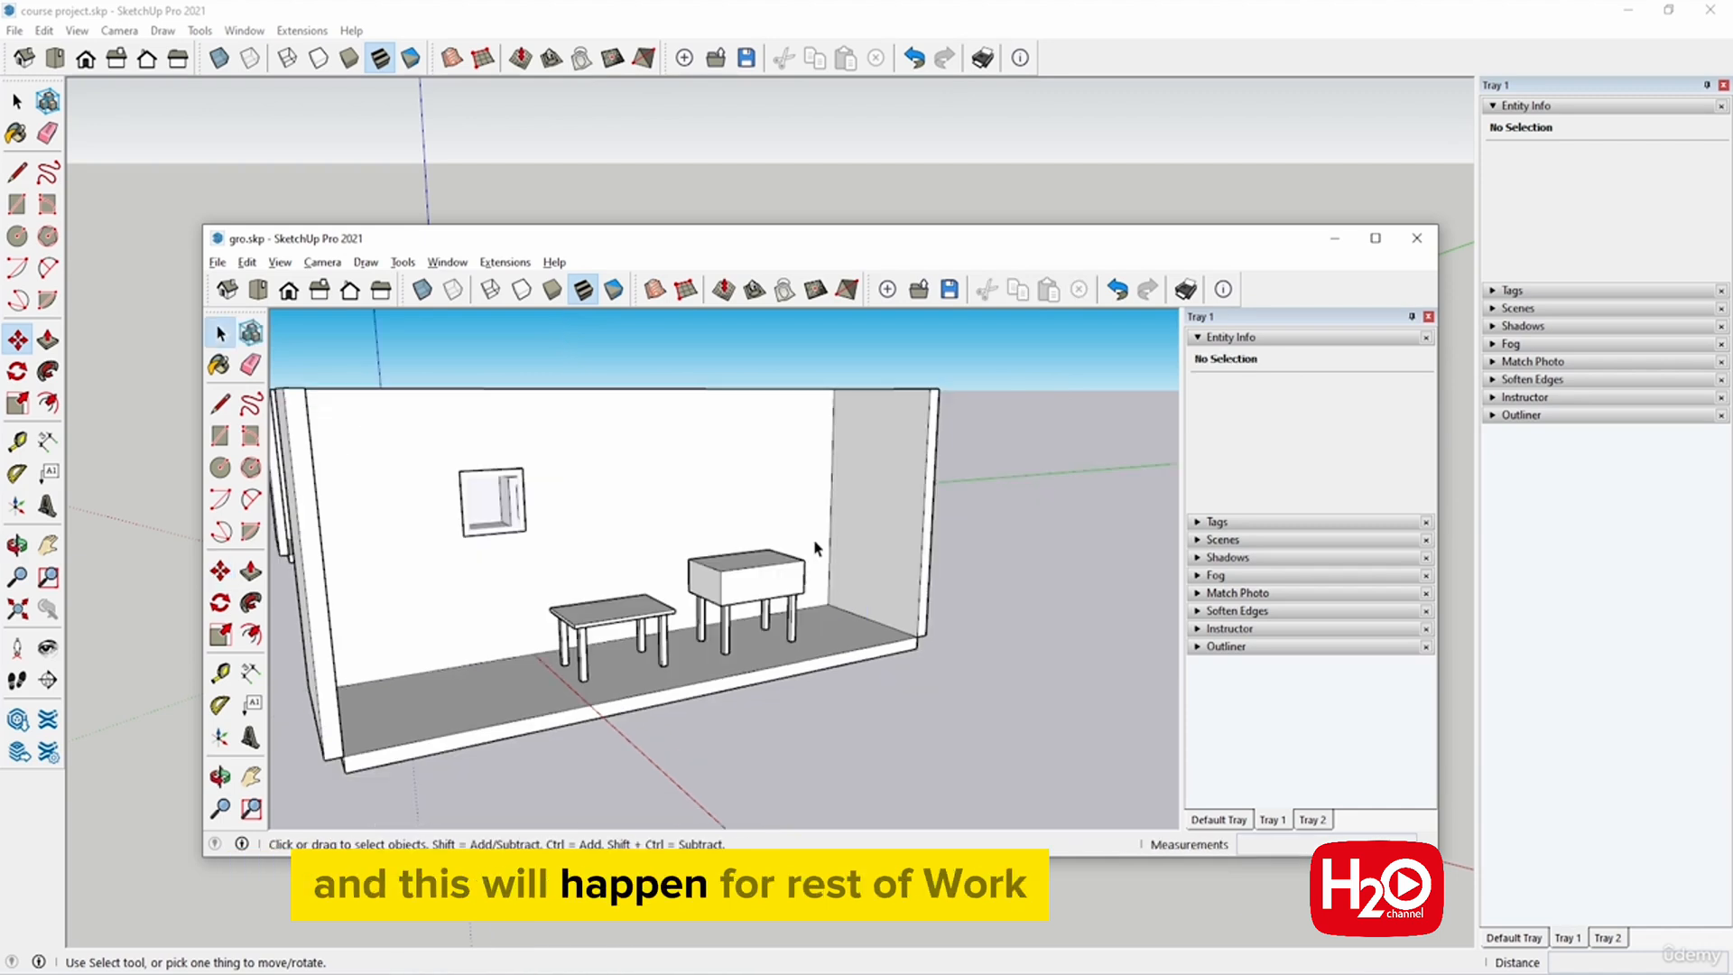
Step: Move the thick-topped table group out of the room onto the open ground beyond the end wall
left_click(752, 596)
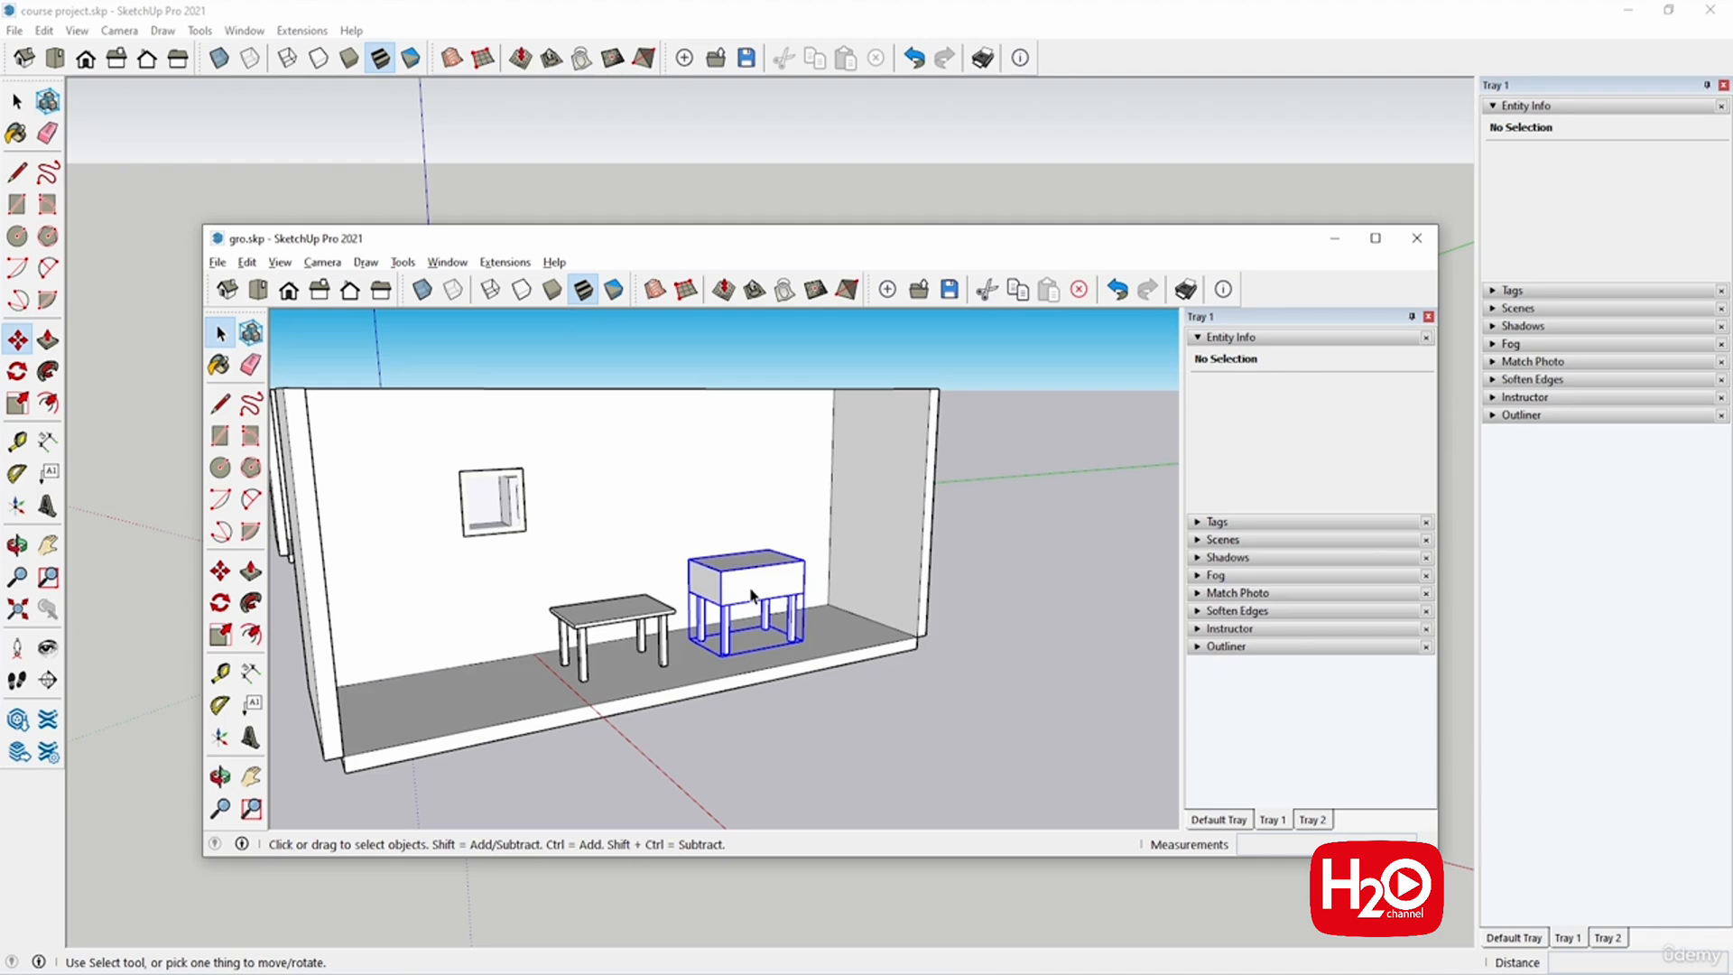
key("m")
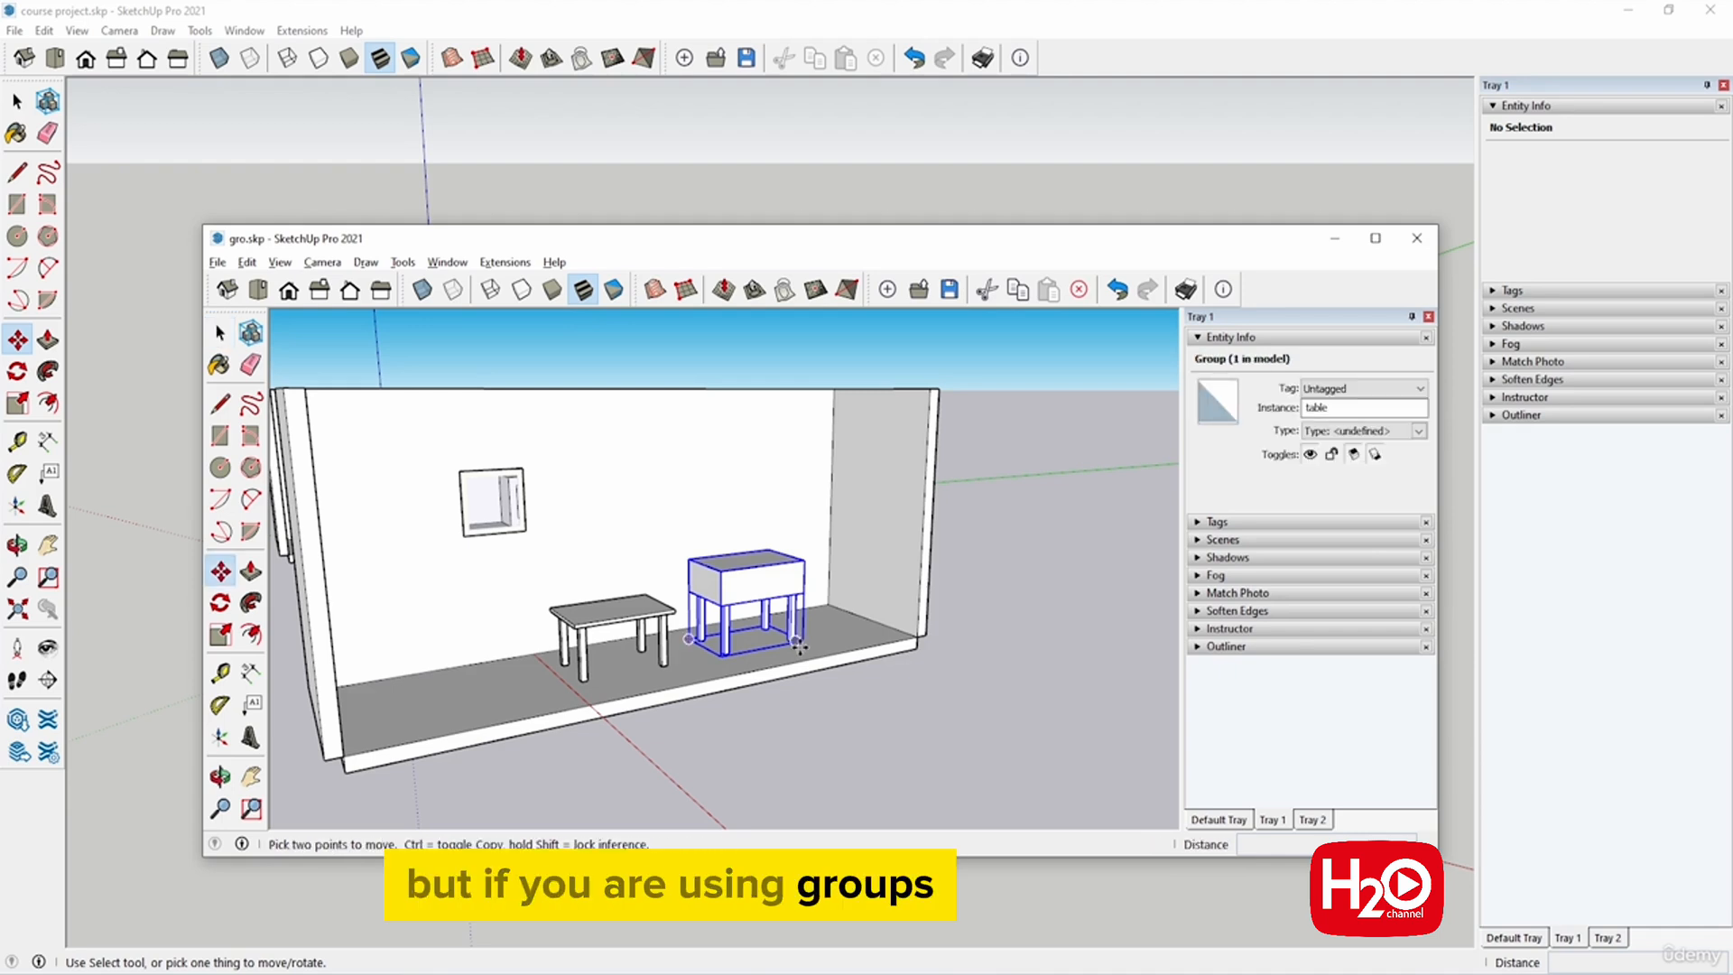
left_click(779, 657)
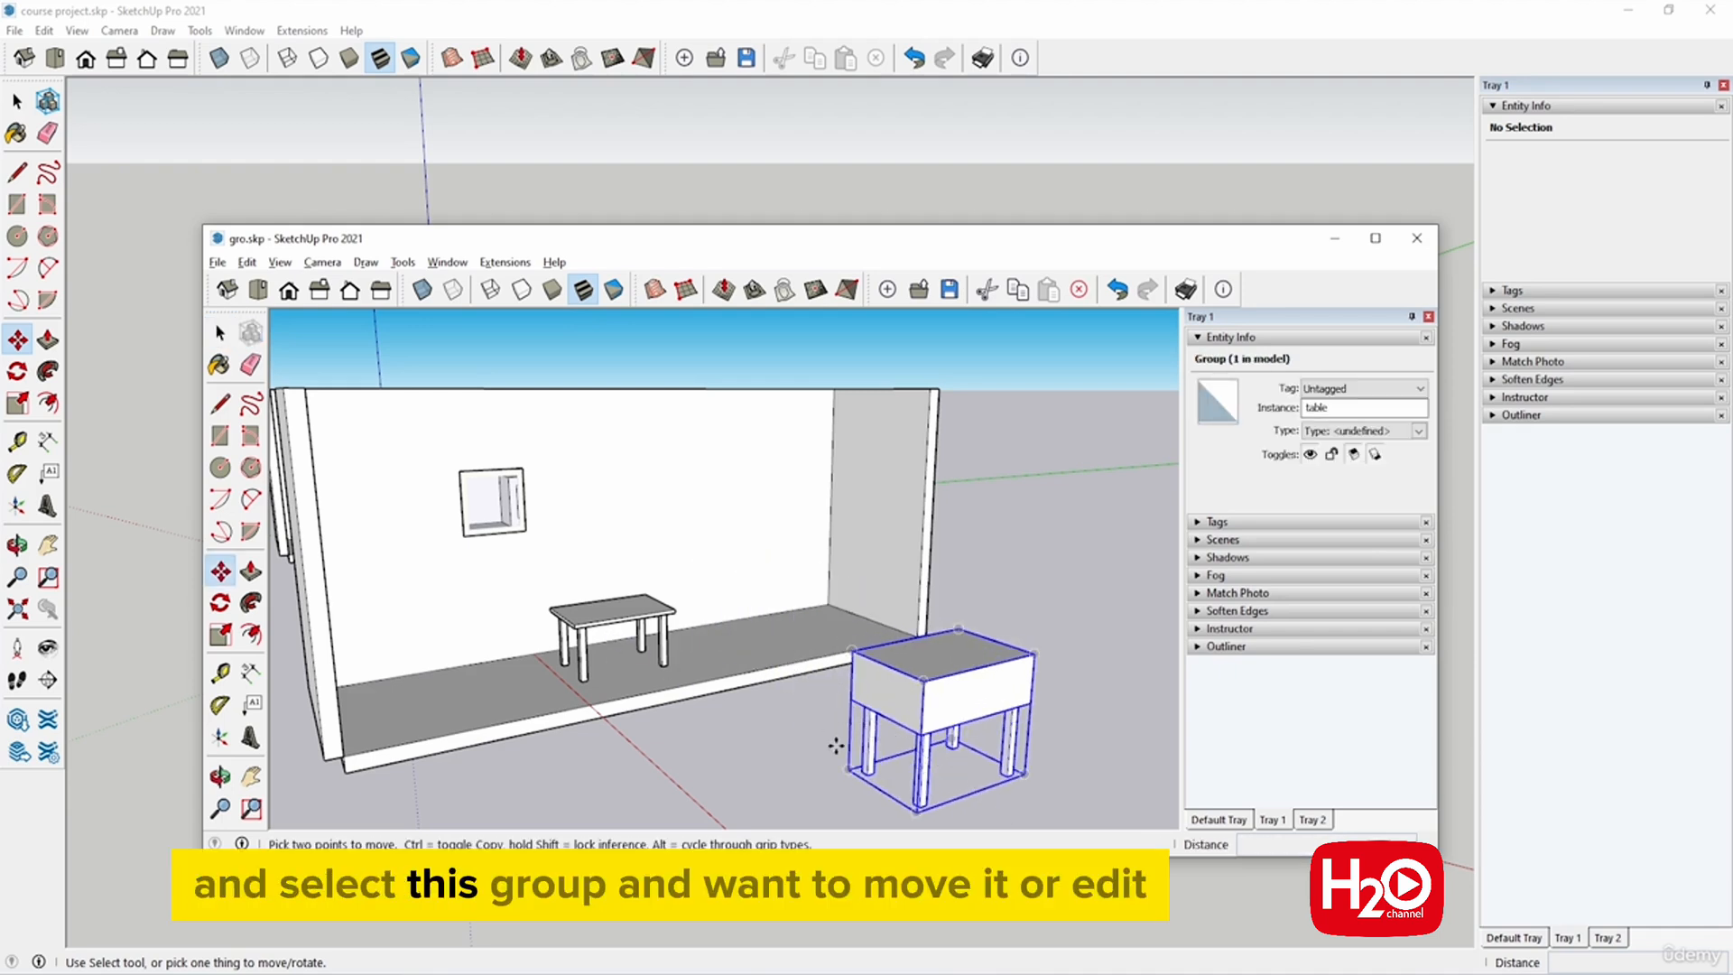
left_click(1099, 583)
left_click(1124, 662)
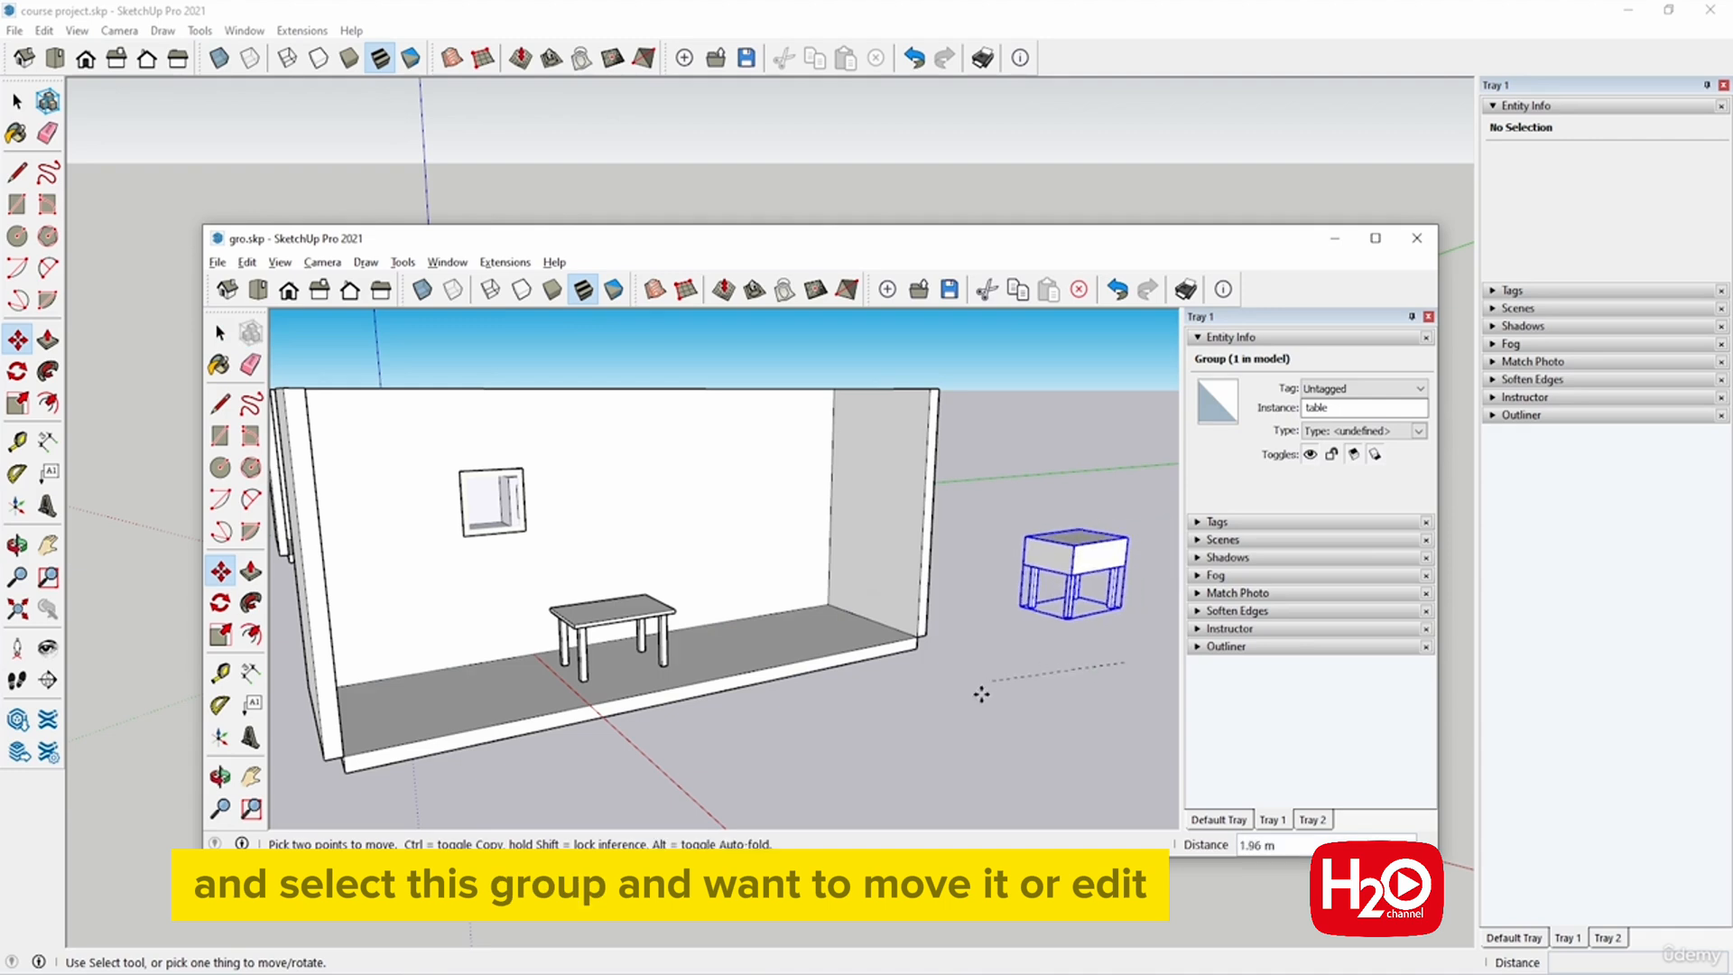
left_click(962, 719)
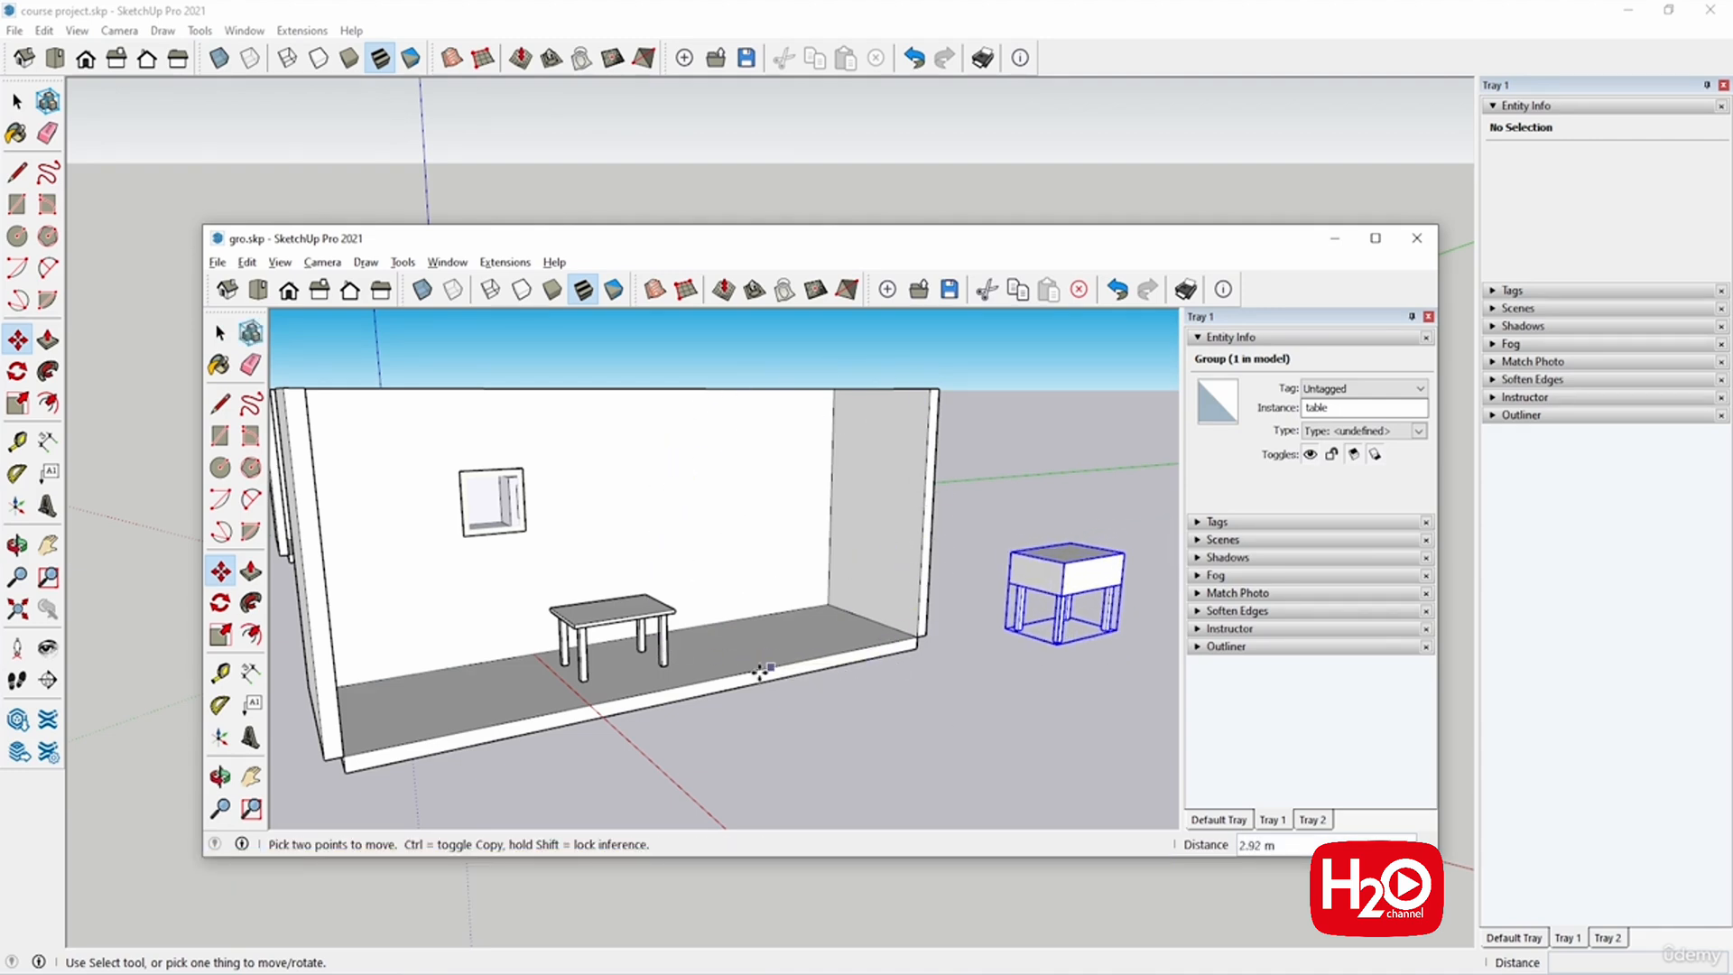
Step: Move the thin-topped table group from beside the back wall to a spot outside the room's open front
key("space")
left_click(647, 609)
key("m")
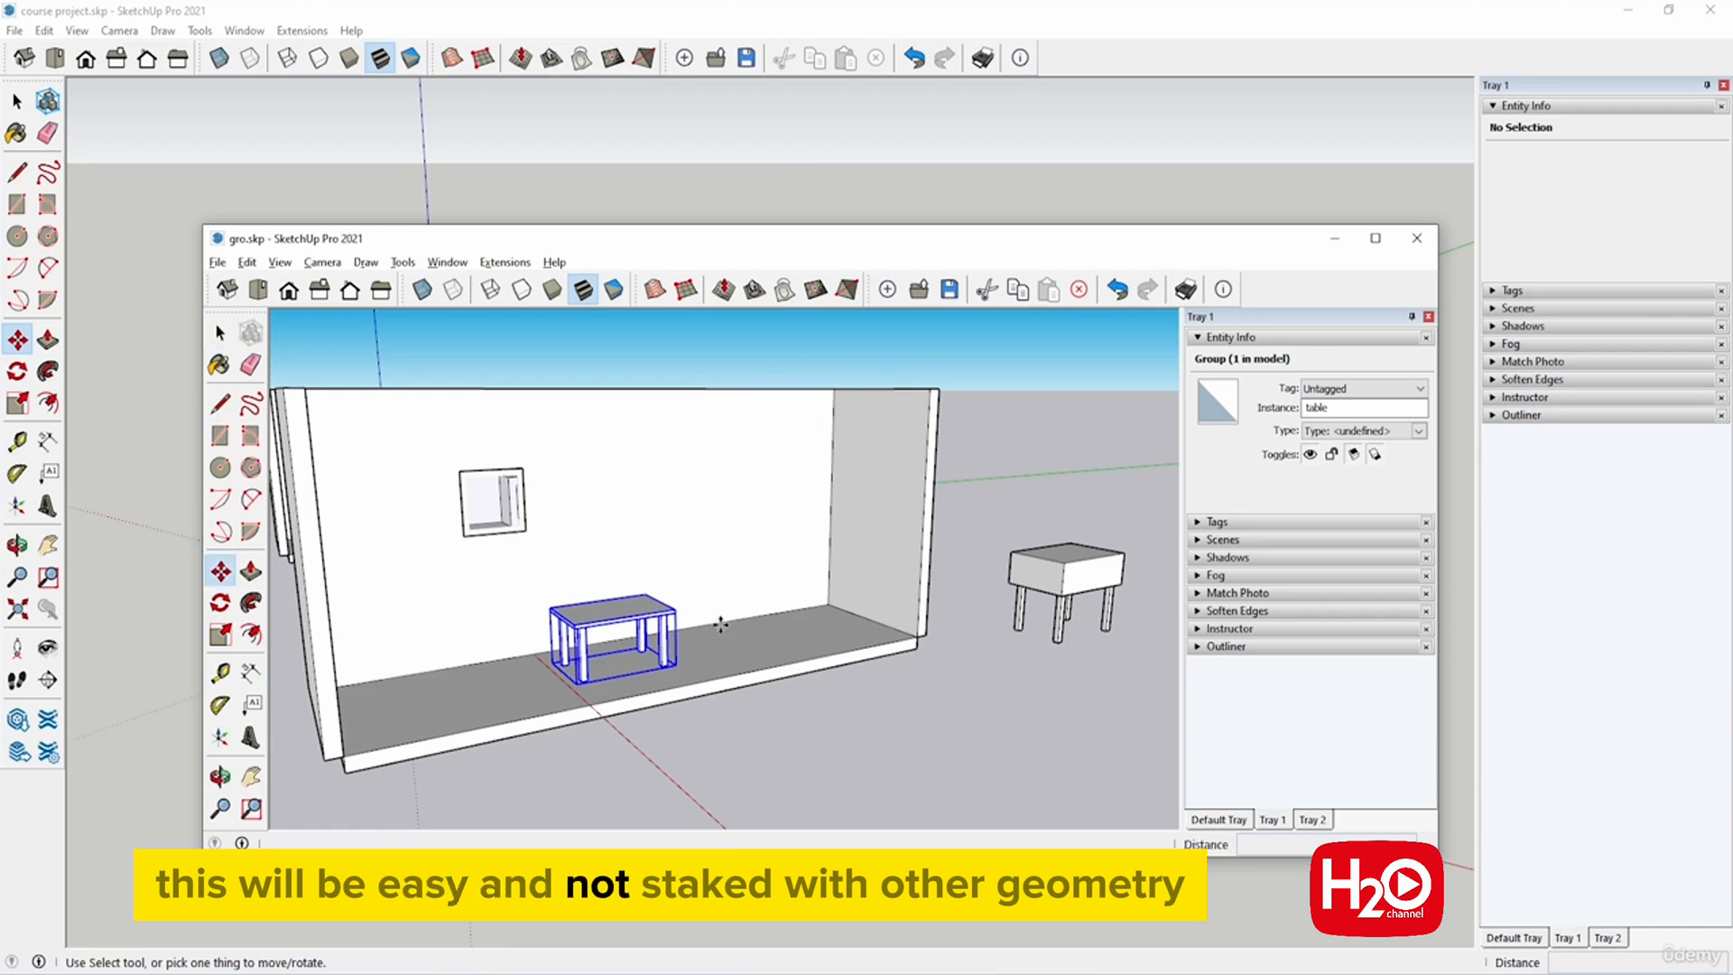
left_click(673, 621)
left_click(893, 698)
key("space")
left_click(767, 548)
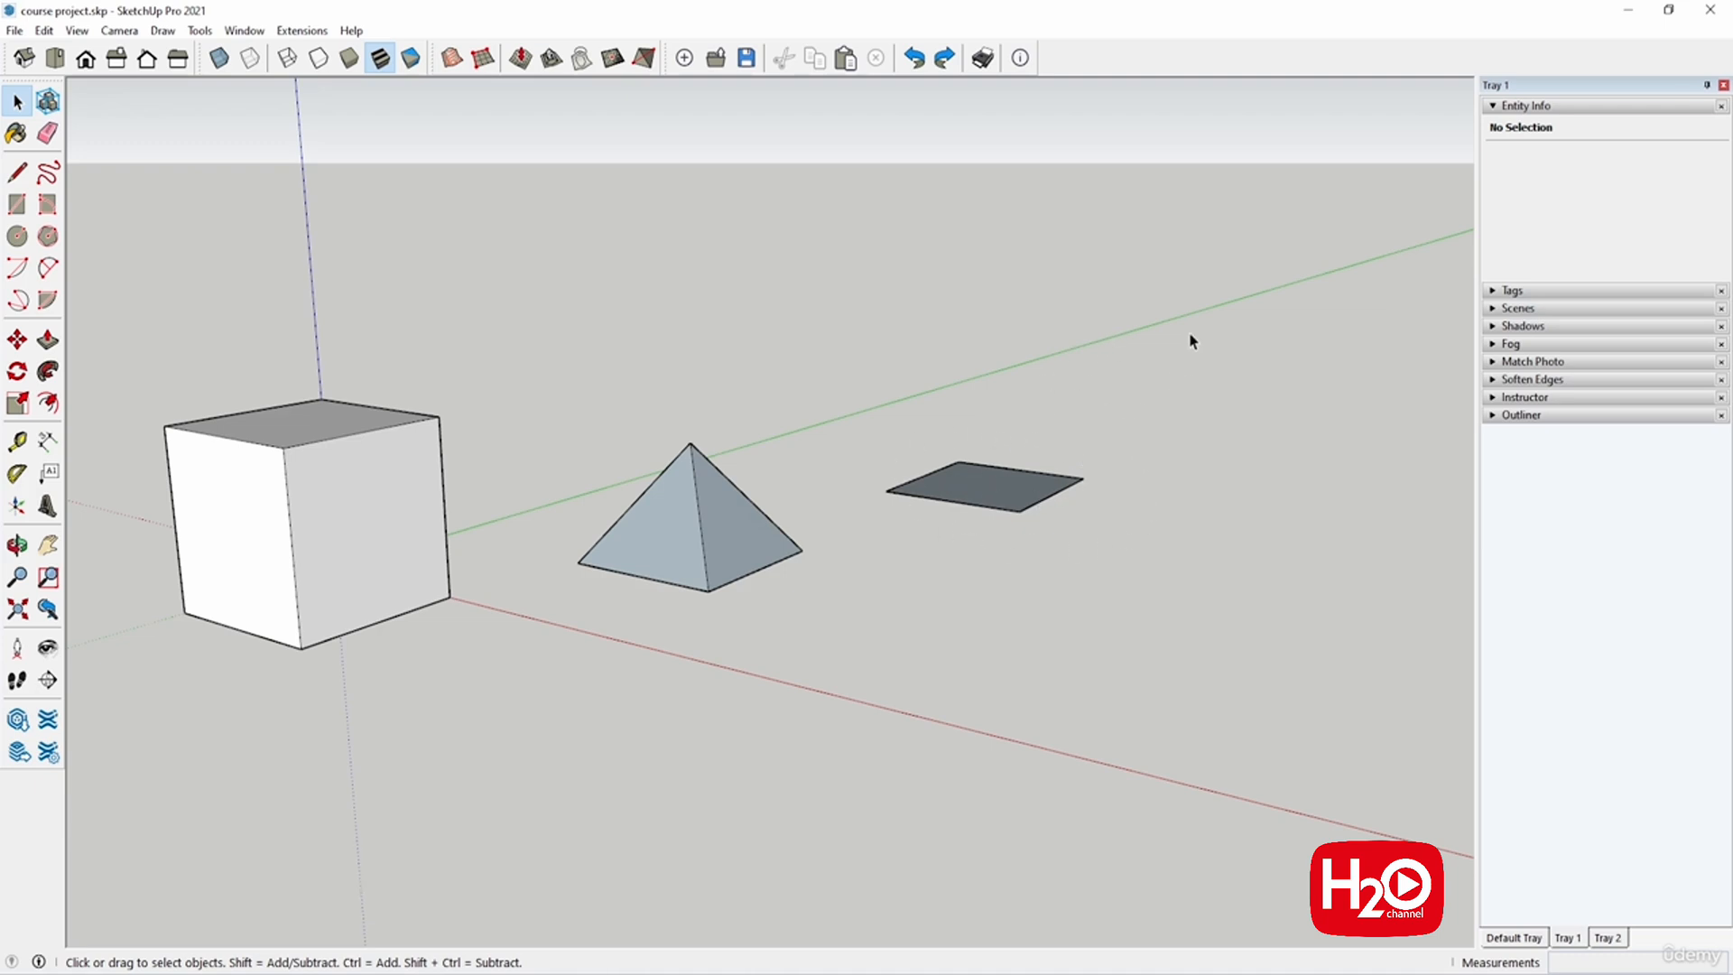
Step: Back in the course project.skp window, make the whole flat rectangle beyond the pyramid a group
left_click_drag(1197, 293, 877, 609)
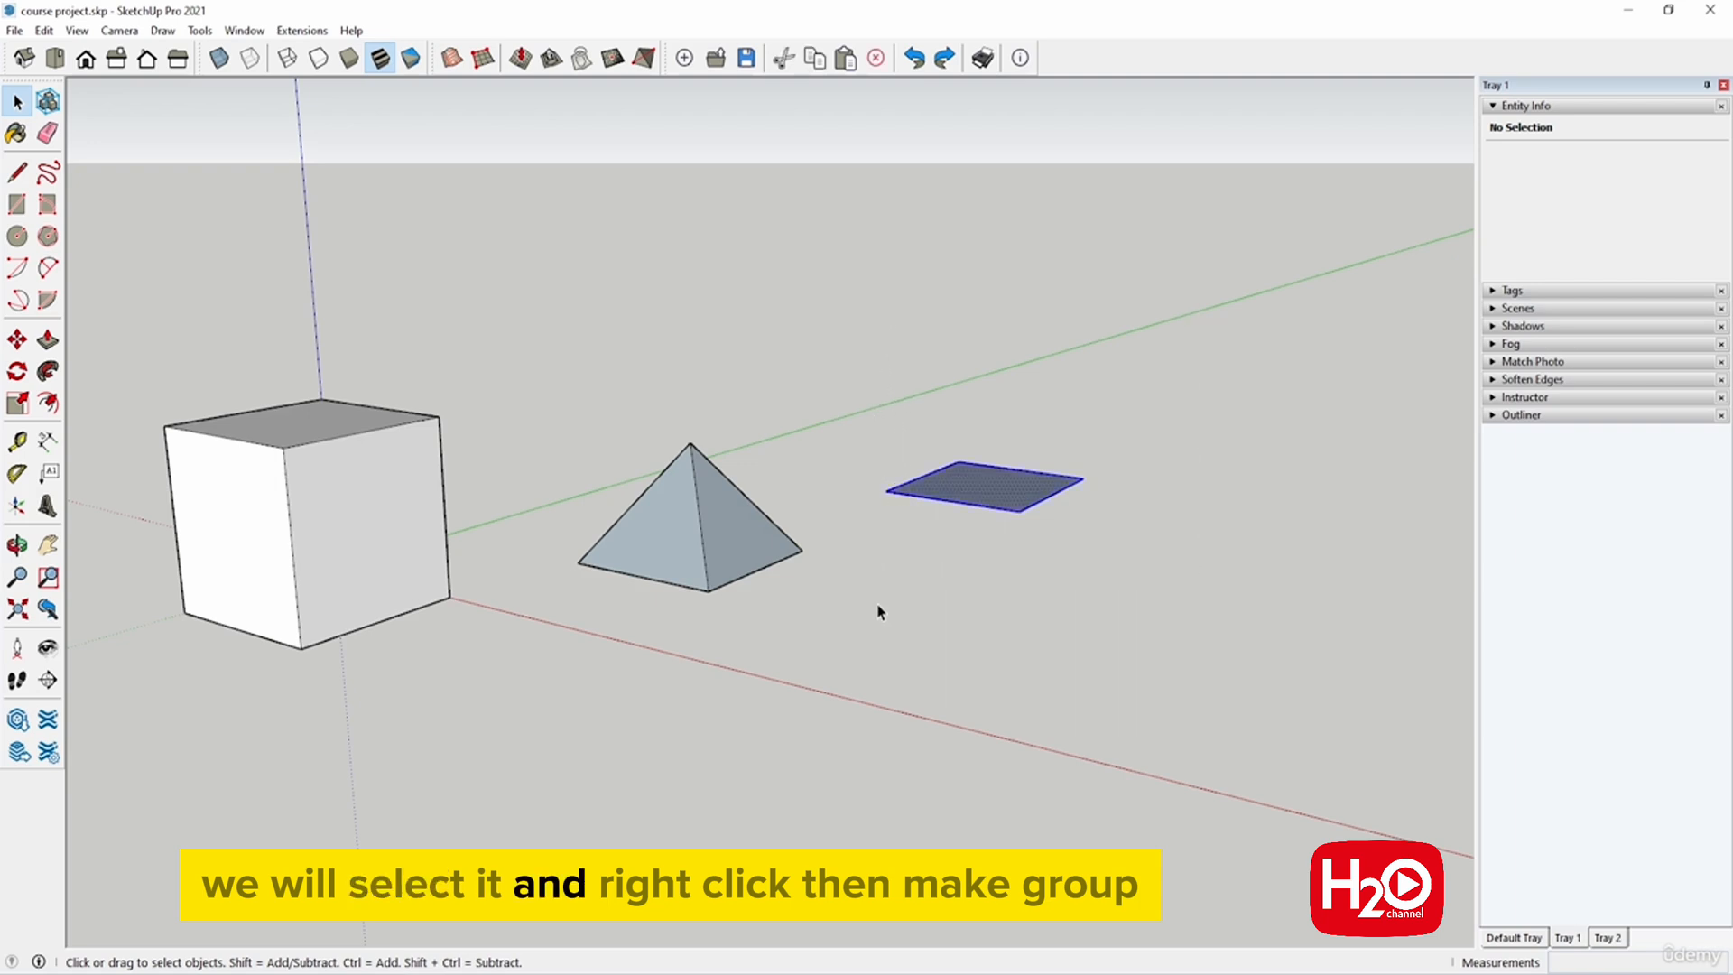
right_click(974, 473)
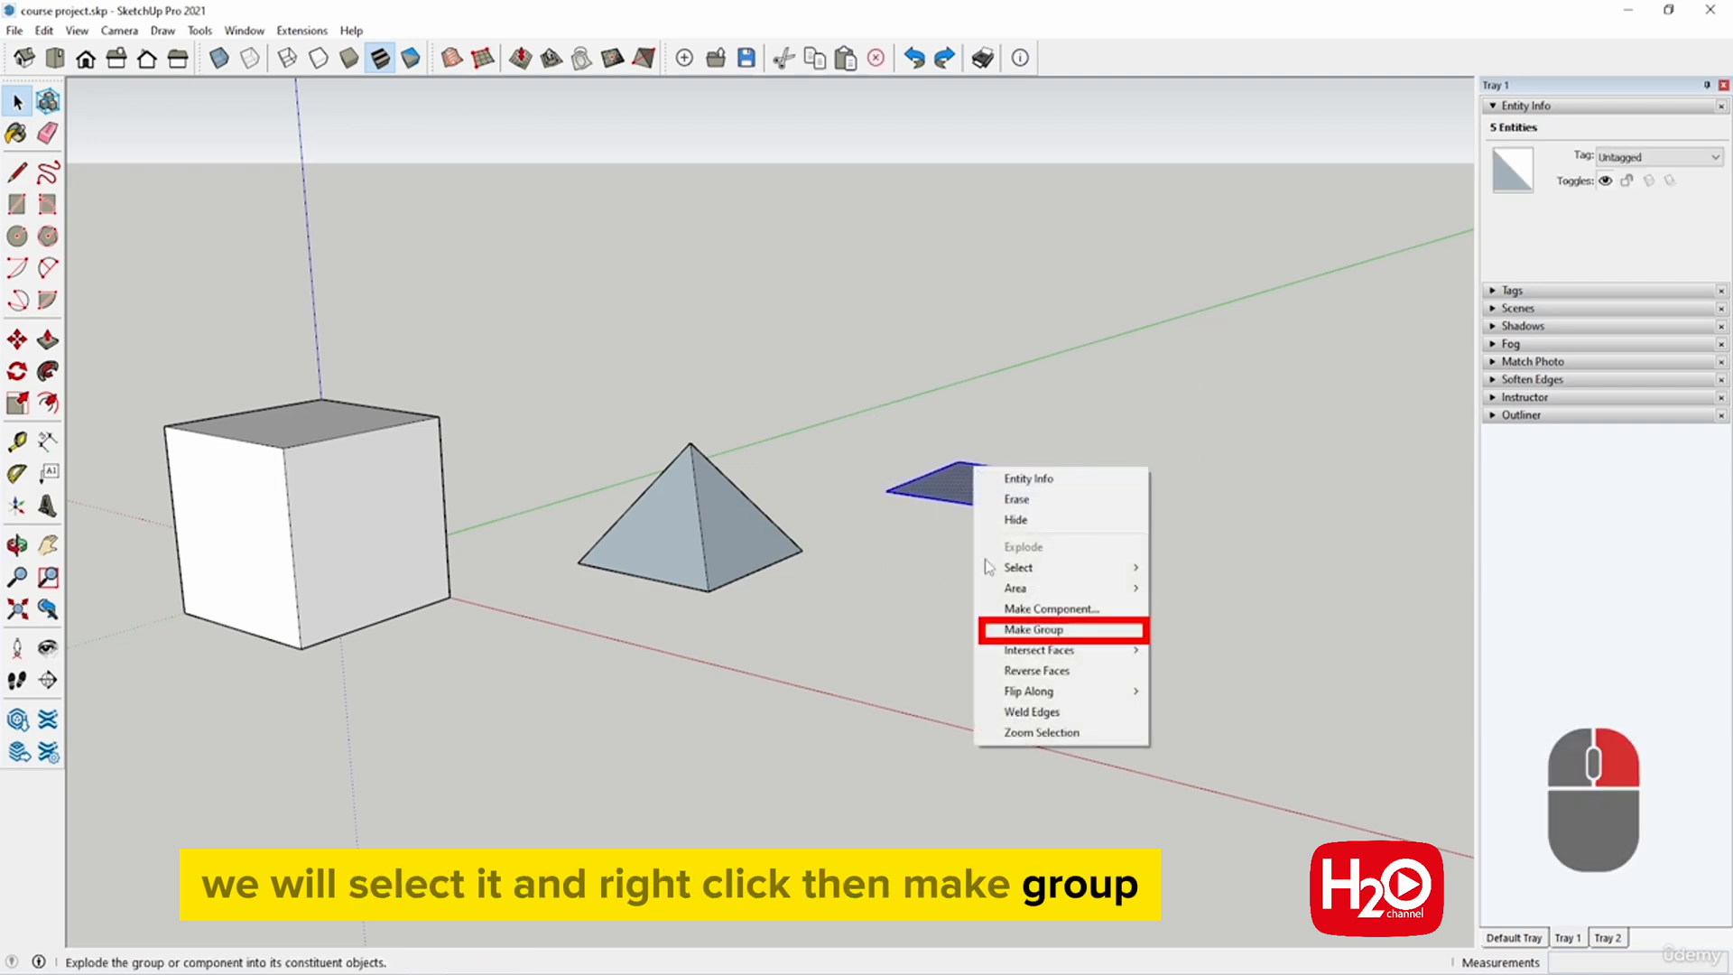
left_click(1019, 629)
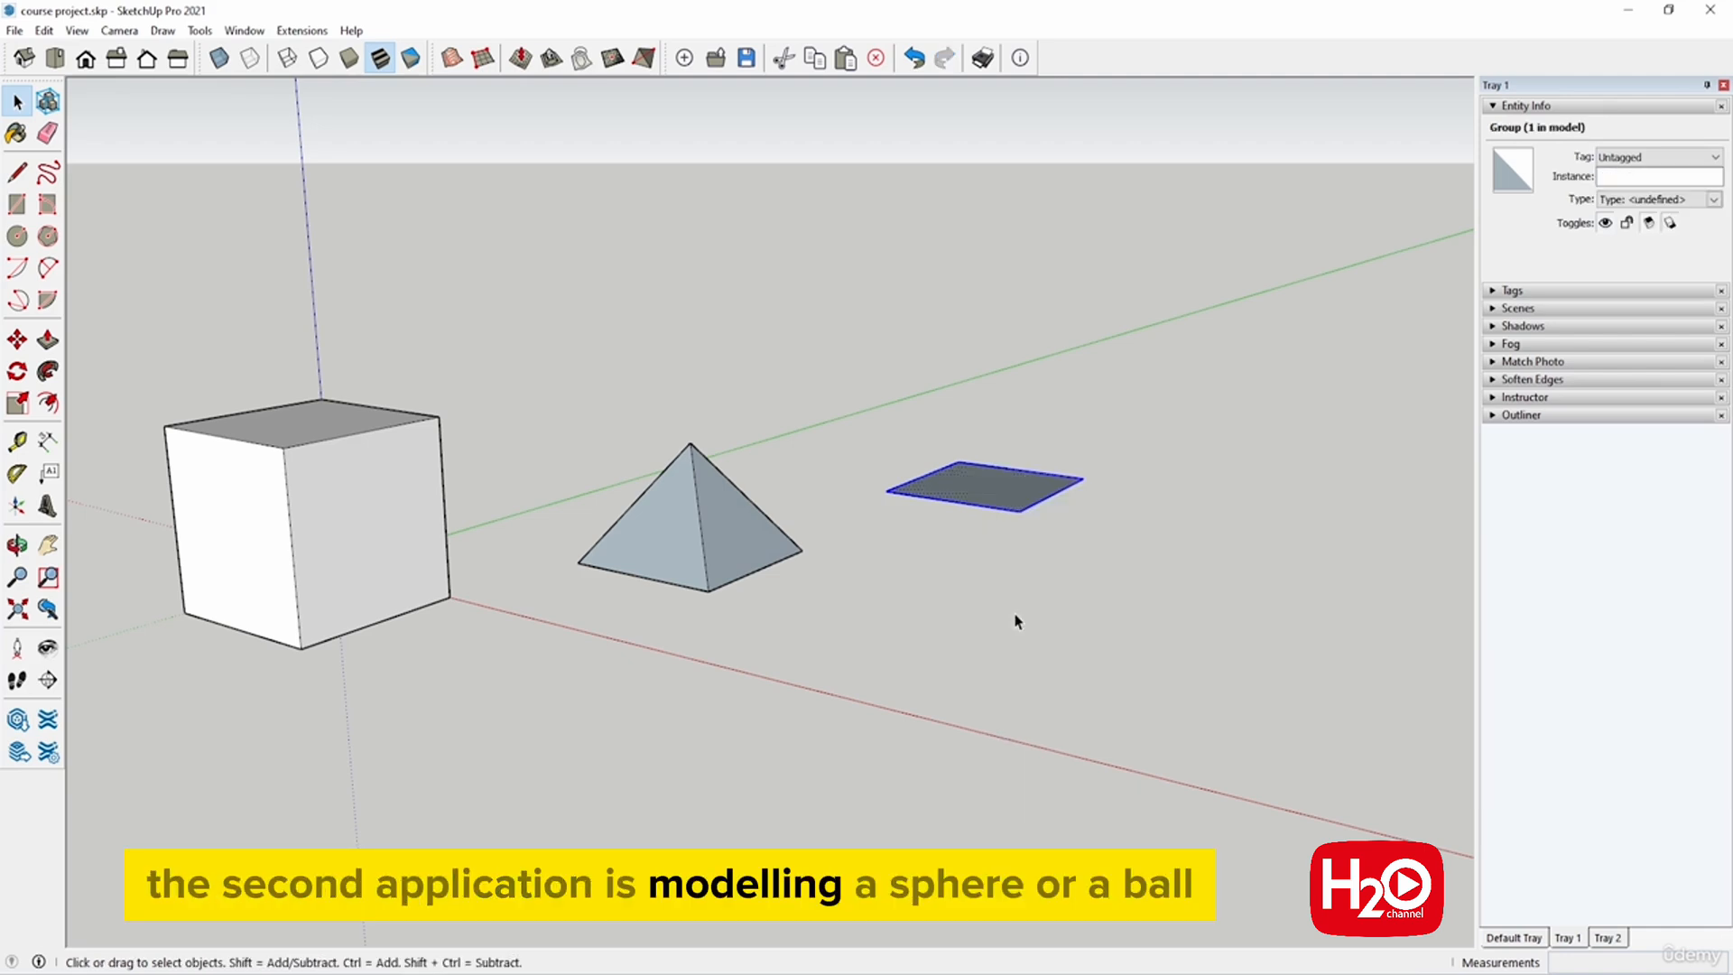
Step: Draw a flat circle with a 35 cm radius on the ground in front of the pyramid, near the red axis
left_click(17, 239)
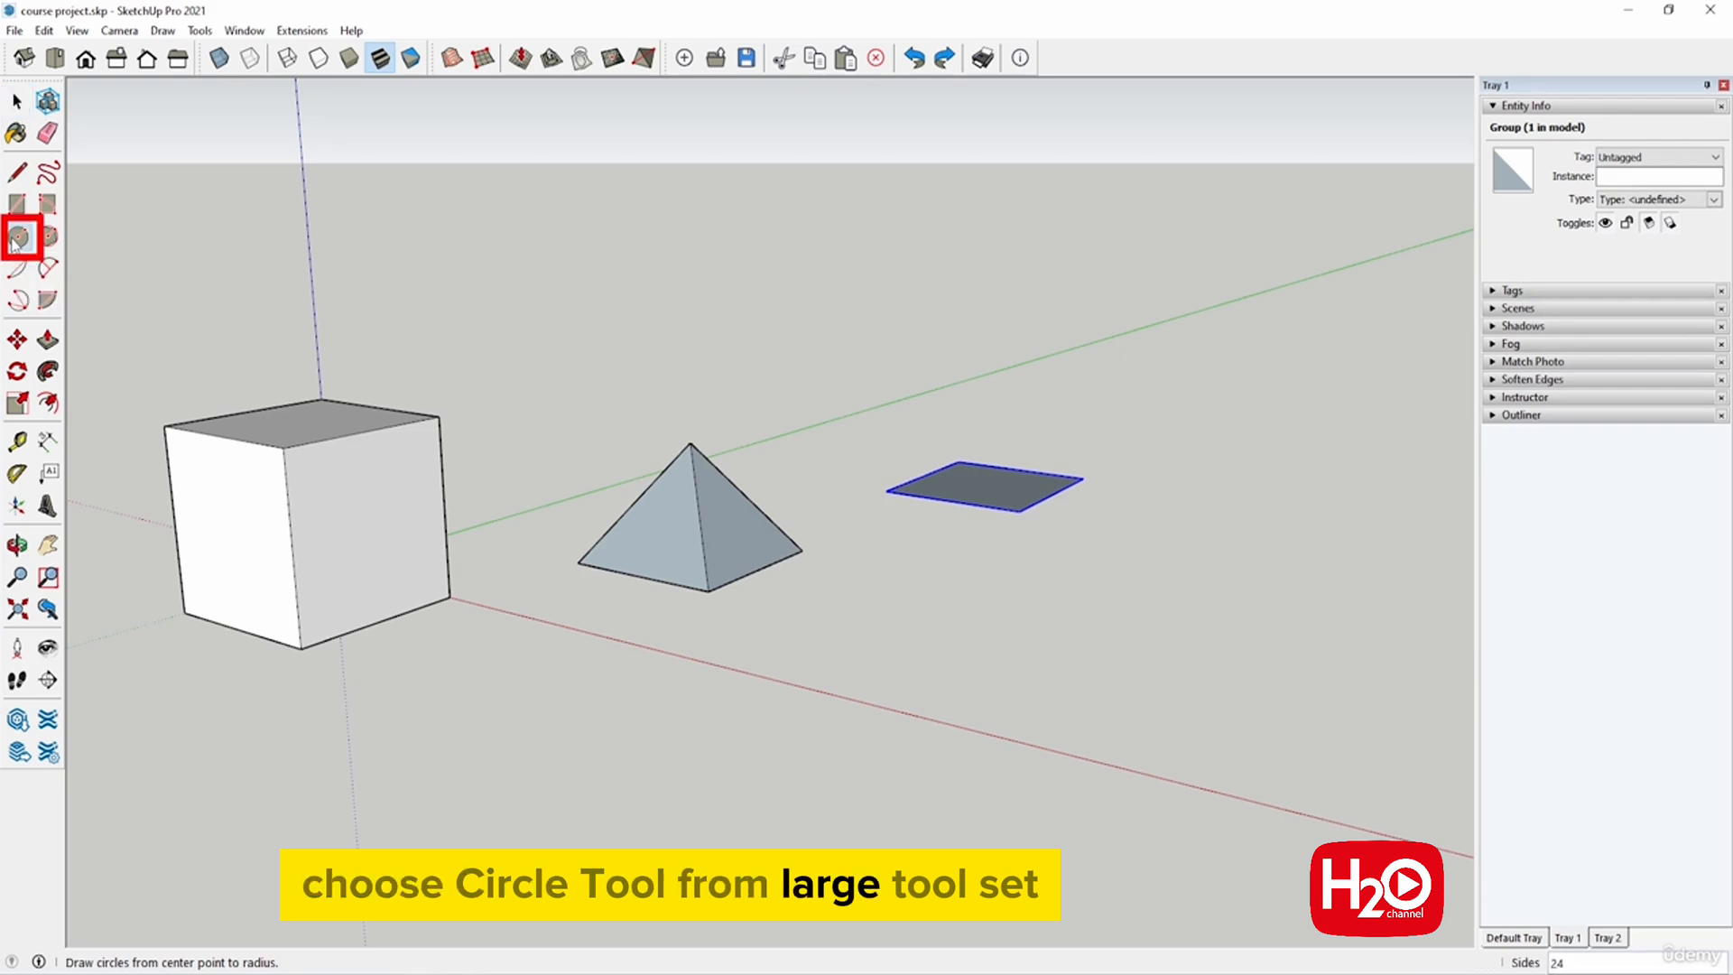
left_click(800, 701)
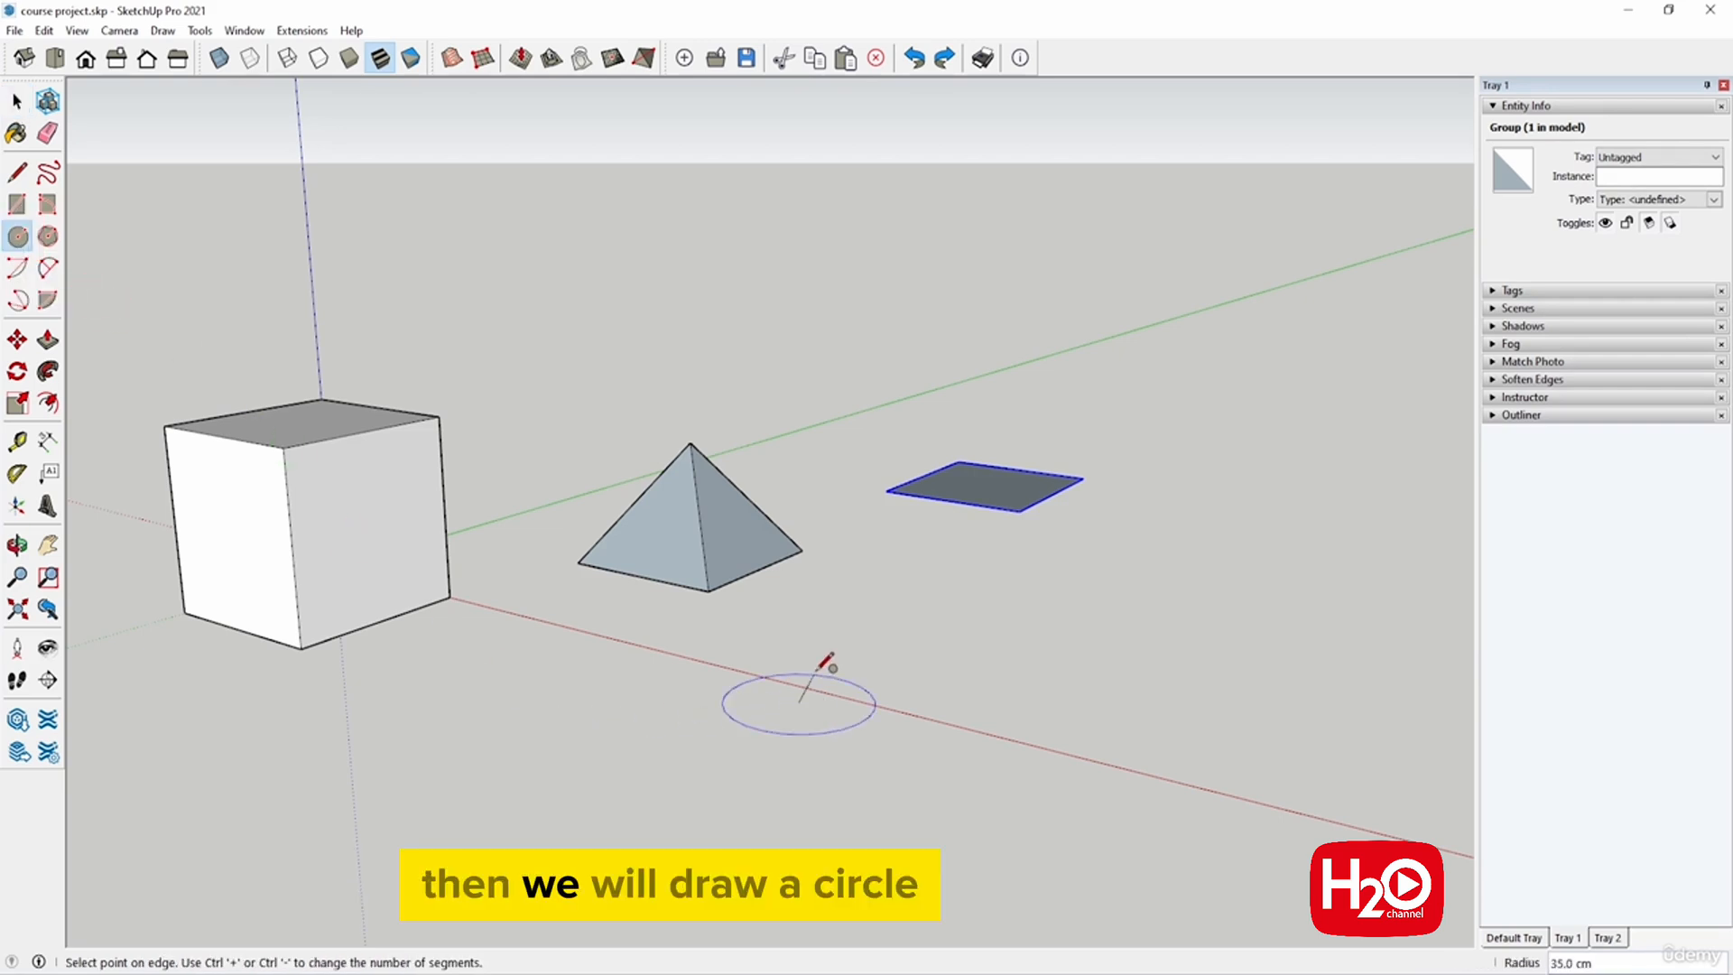
type("35")
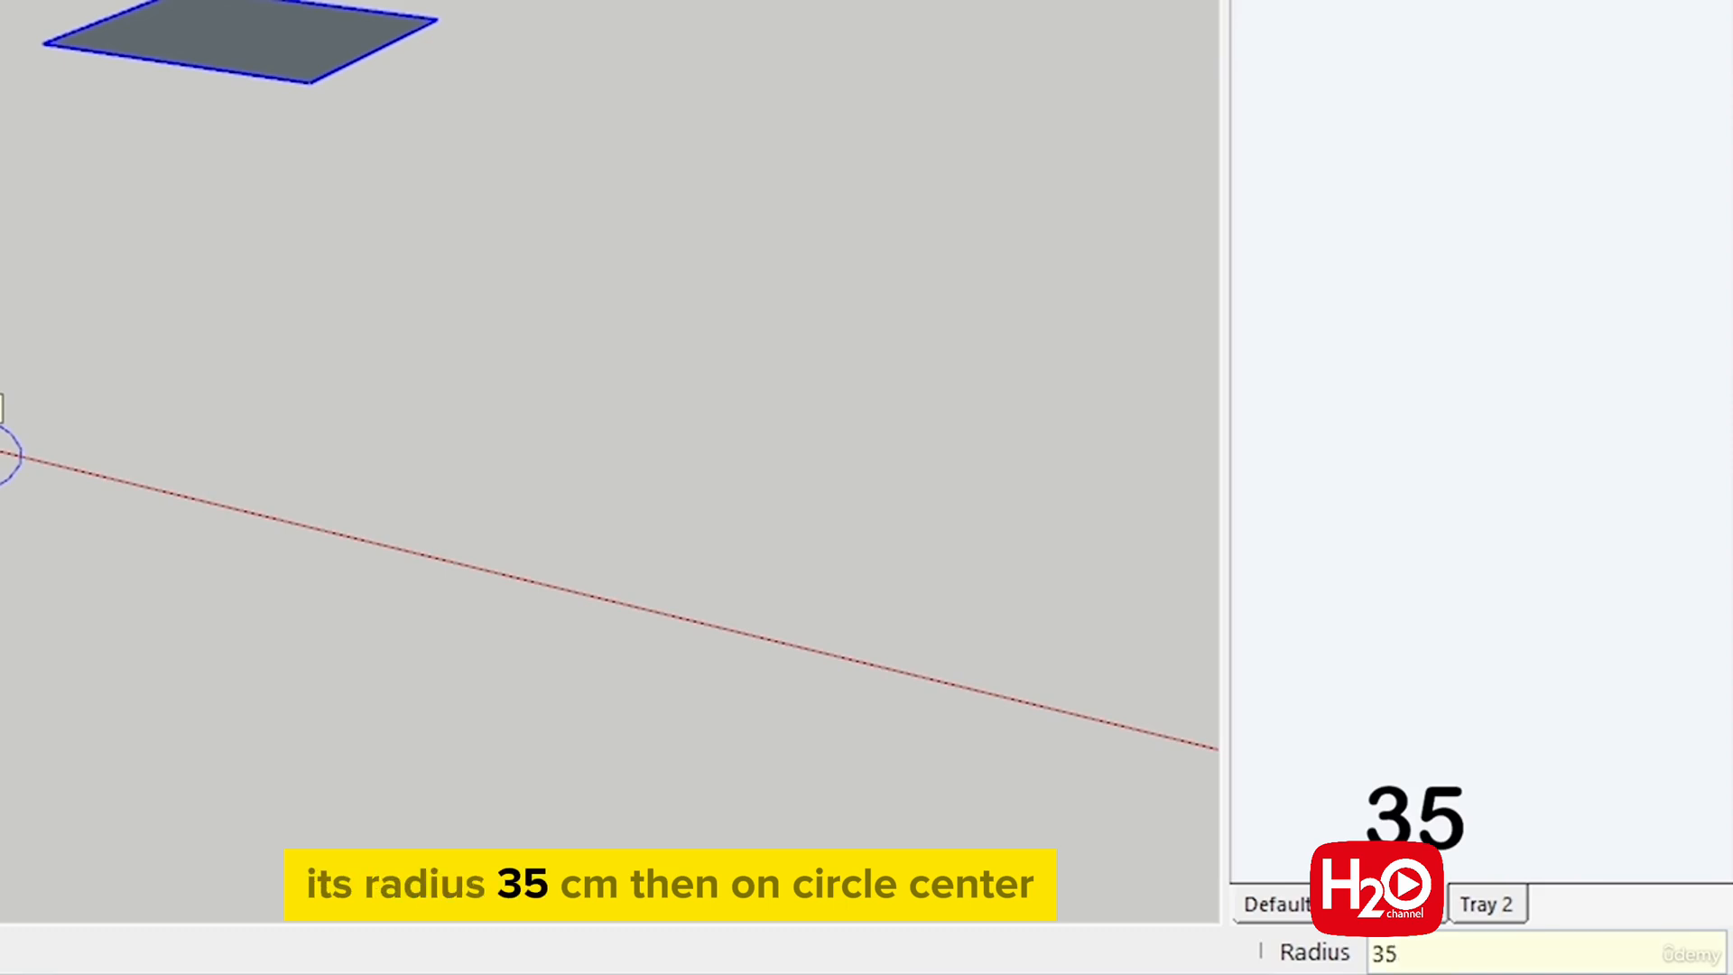
key("Return")
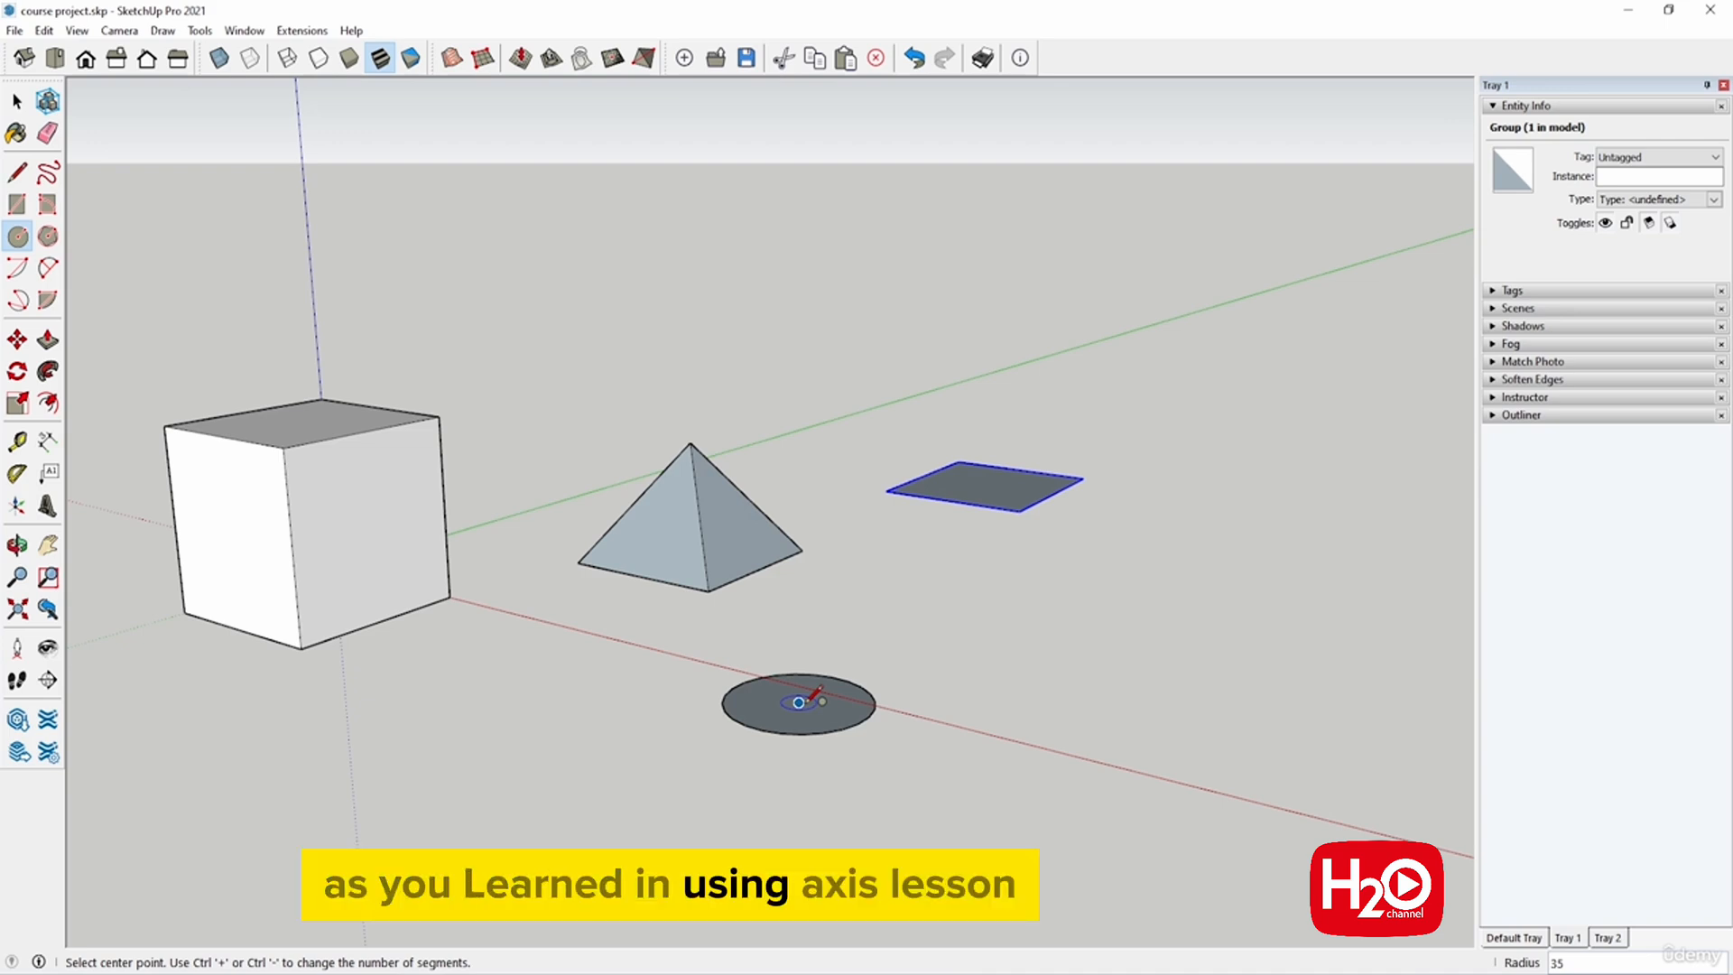
Step: Draw a concentric upright circle of 15 cm radius, locked perpendicular to the red axis, and sweep the flat circle around it with Follow Me
key("Right")
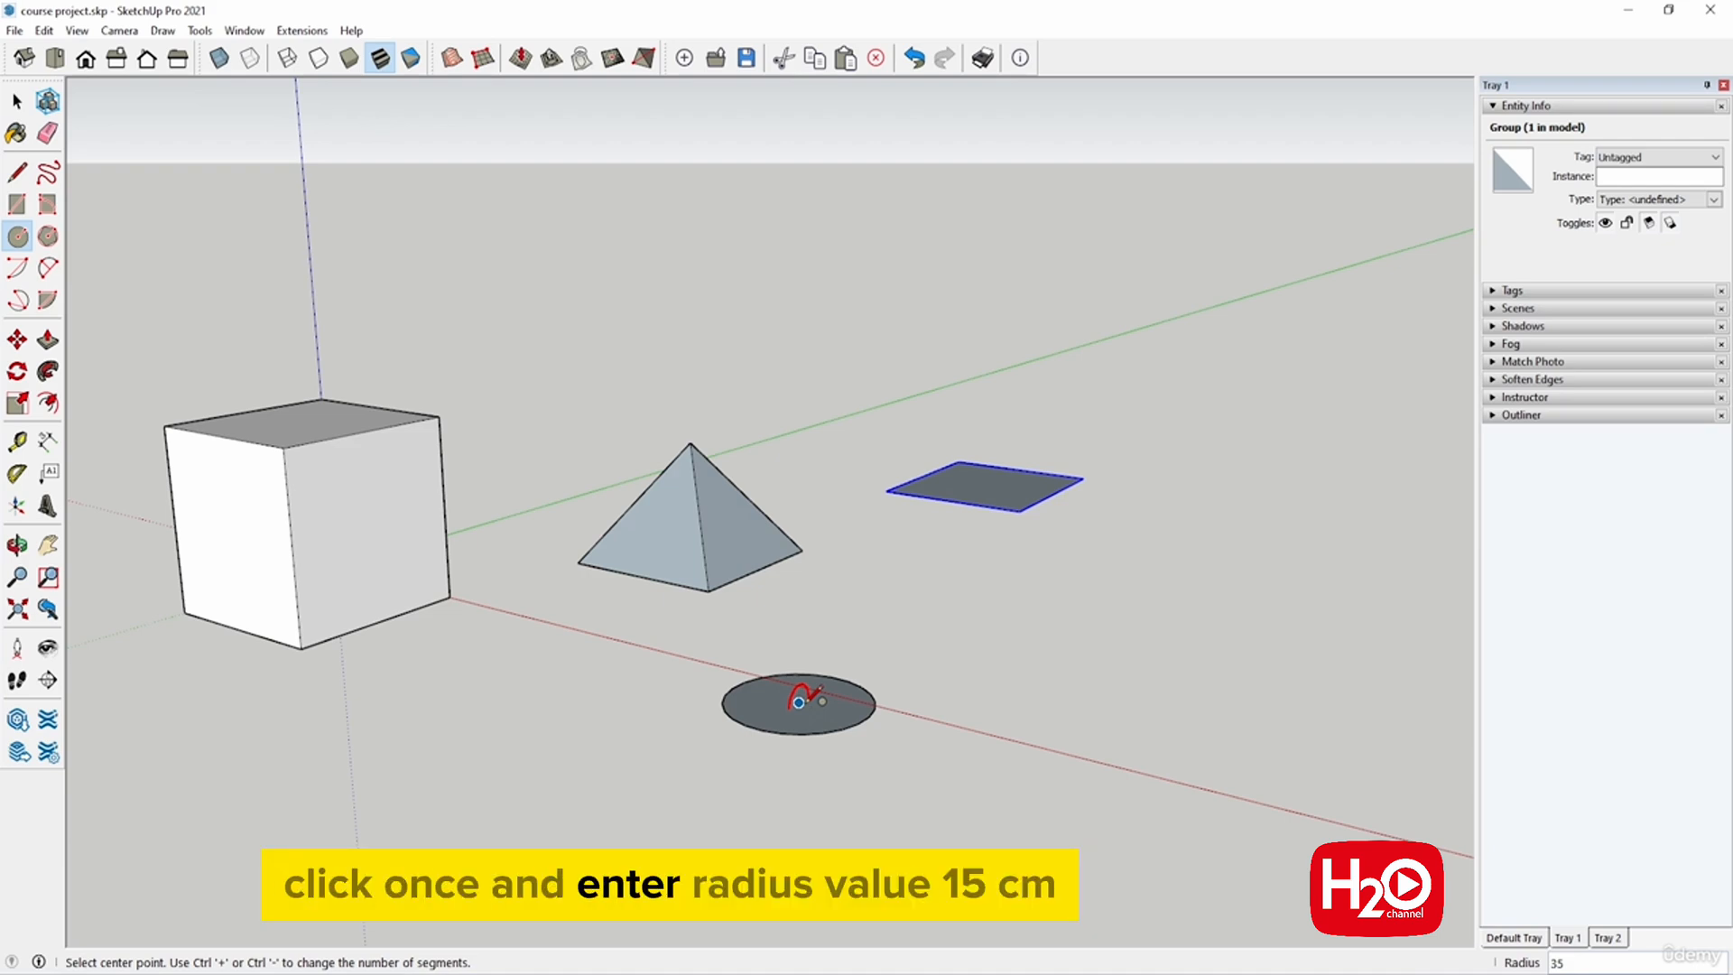
left_click(799, 702)
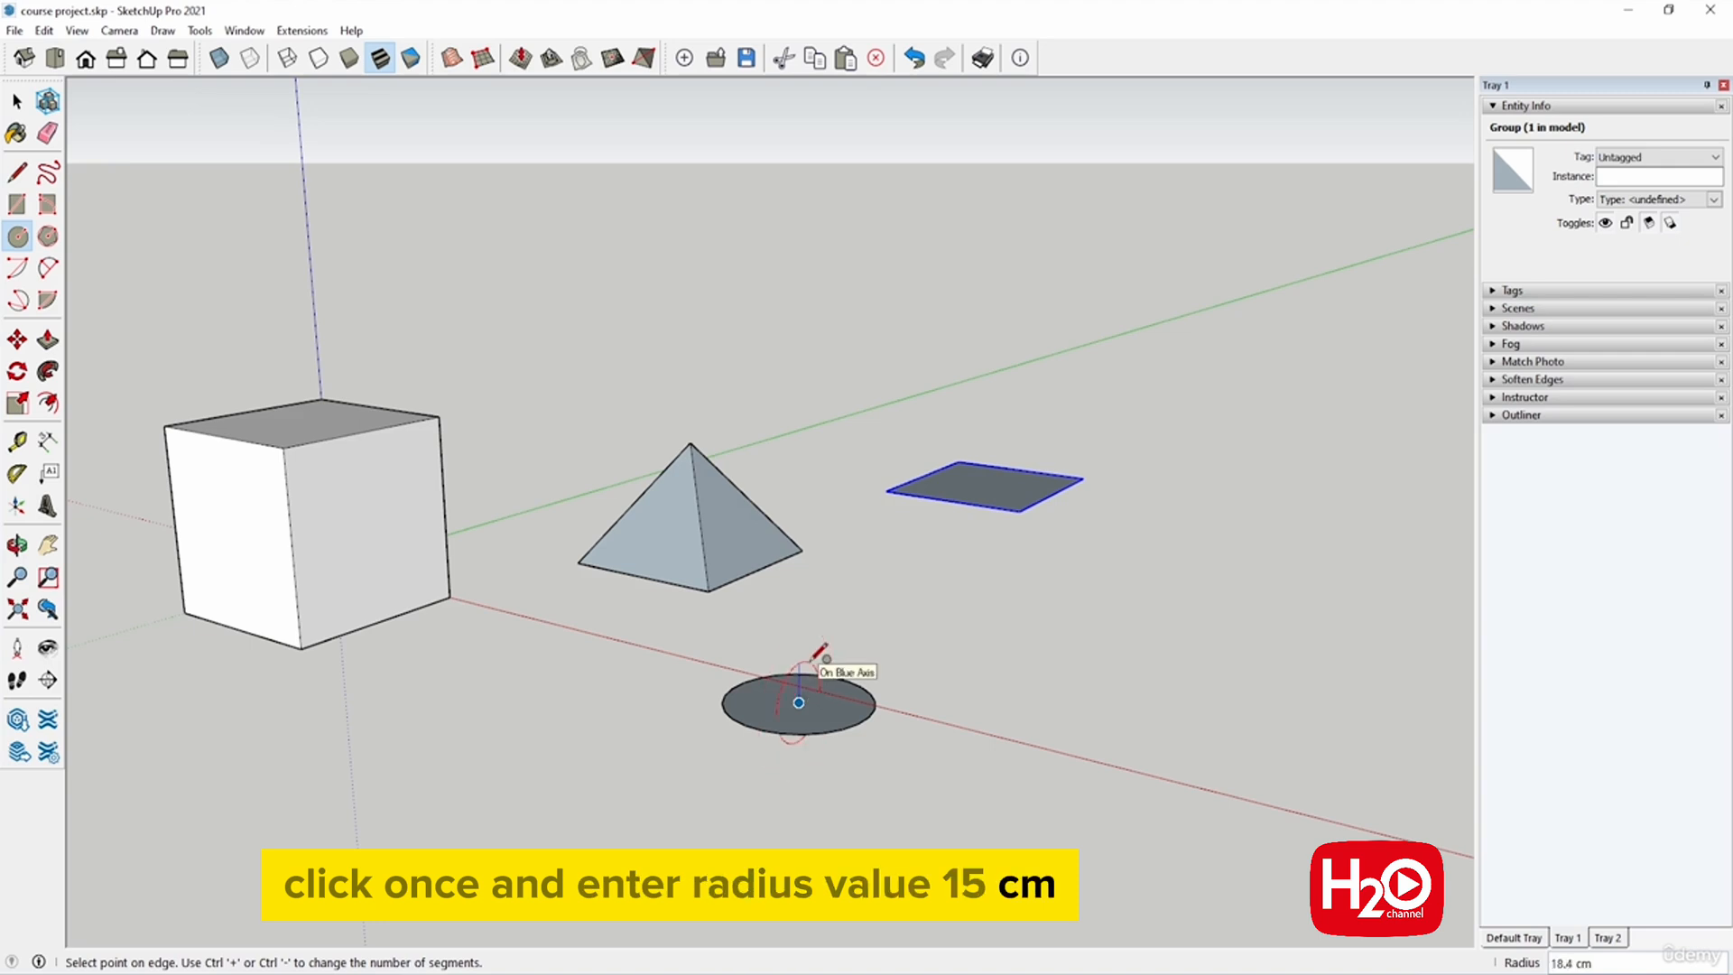
left_click(813, 656)
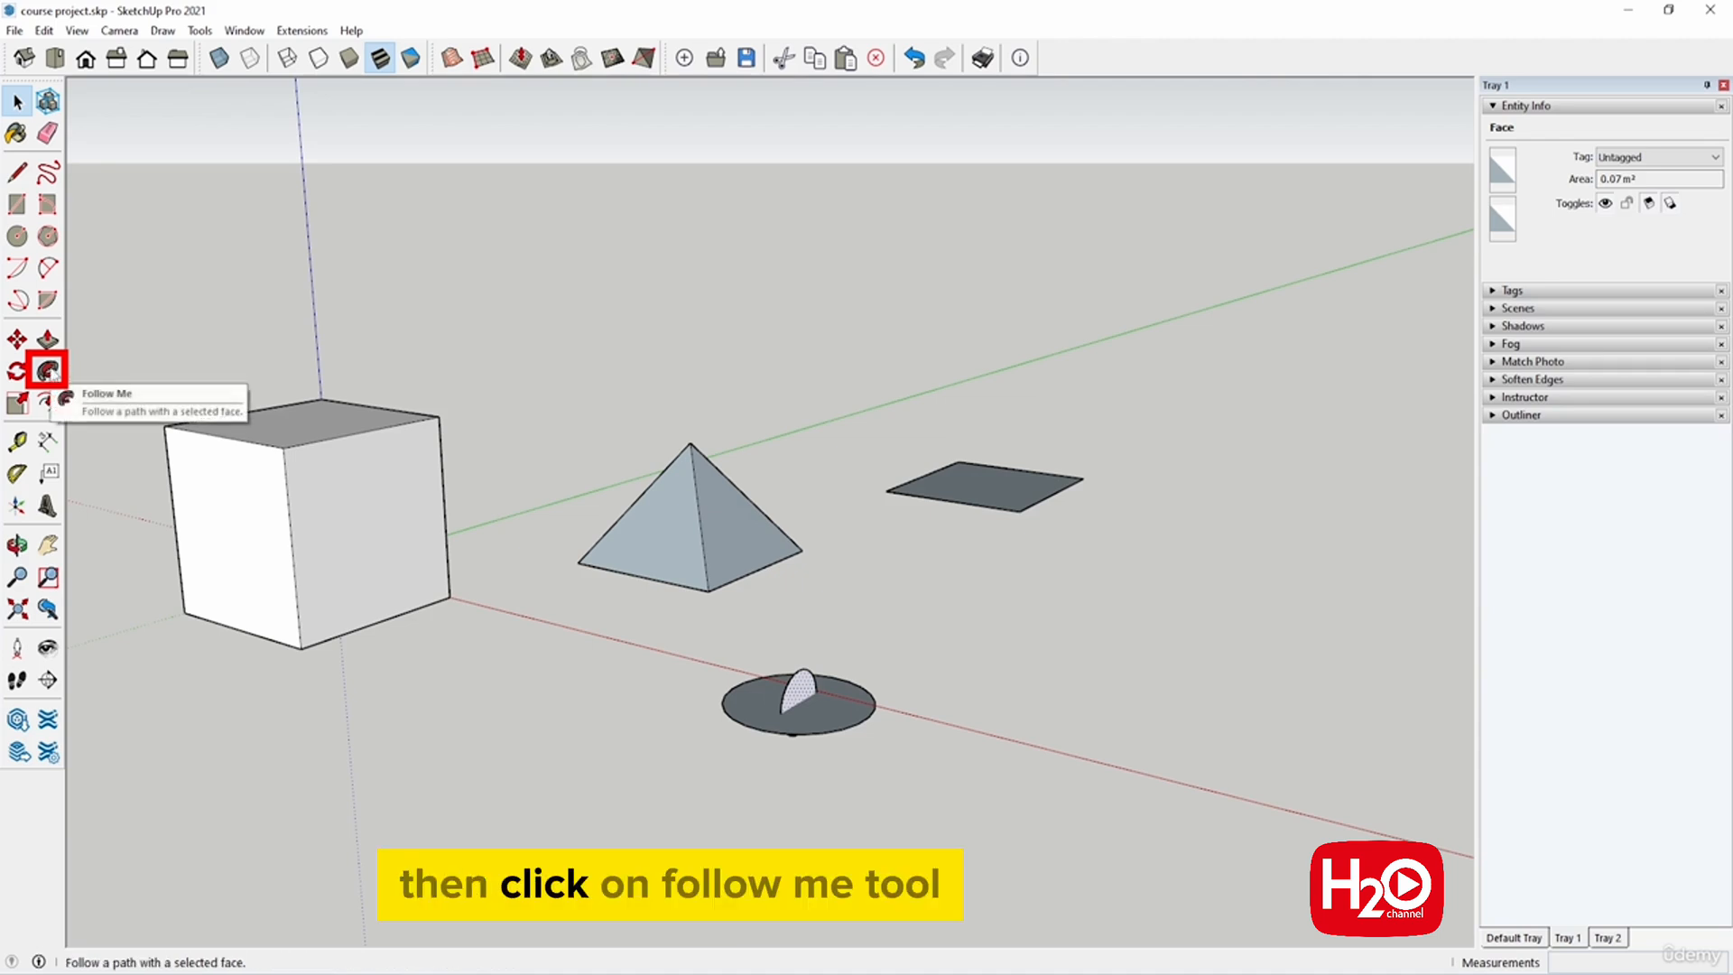
left_click(49, 372)
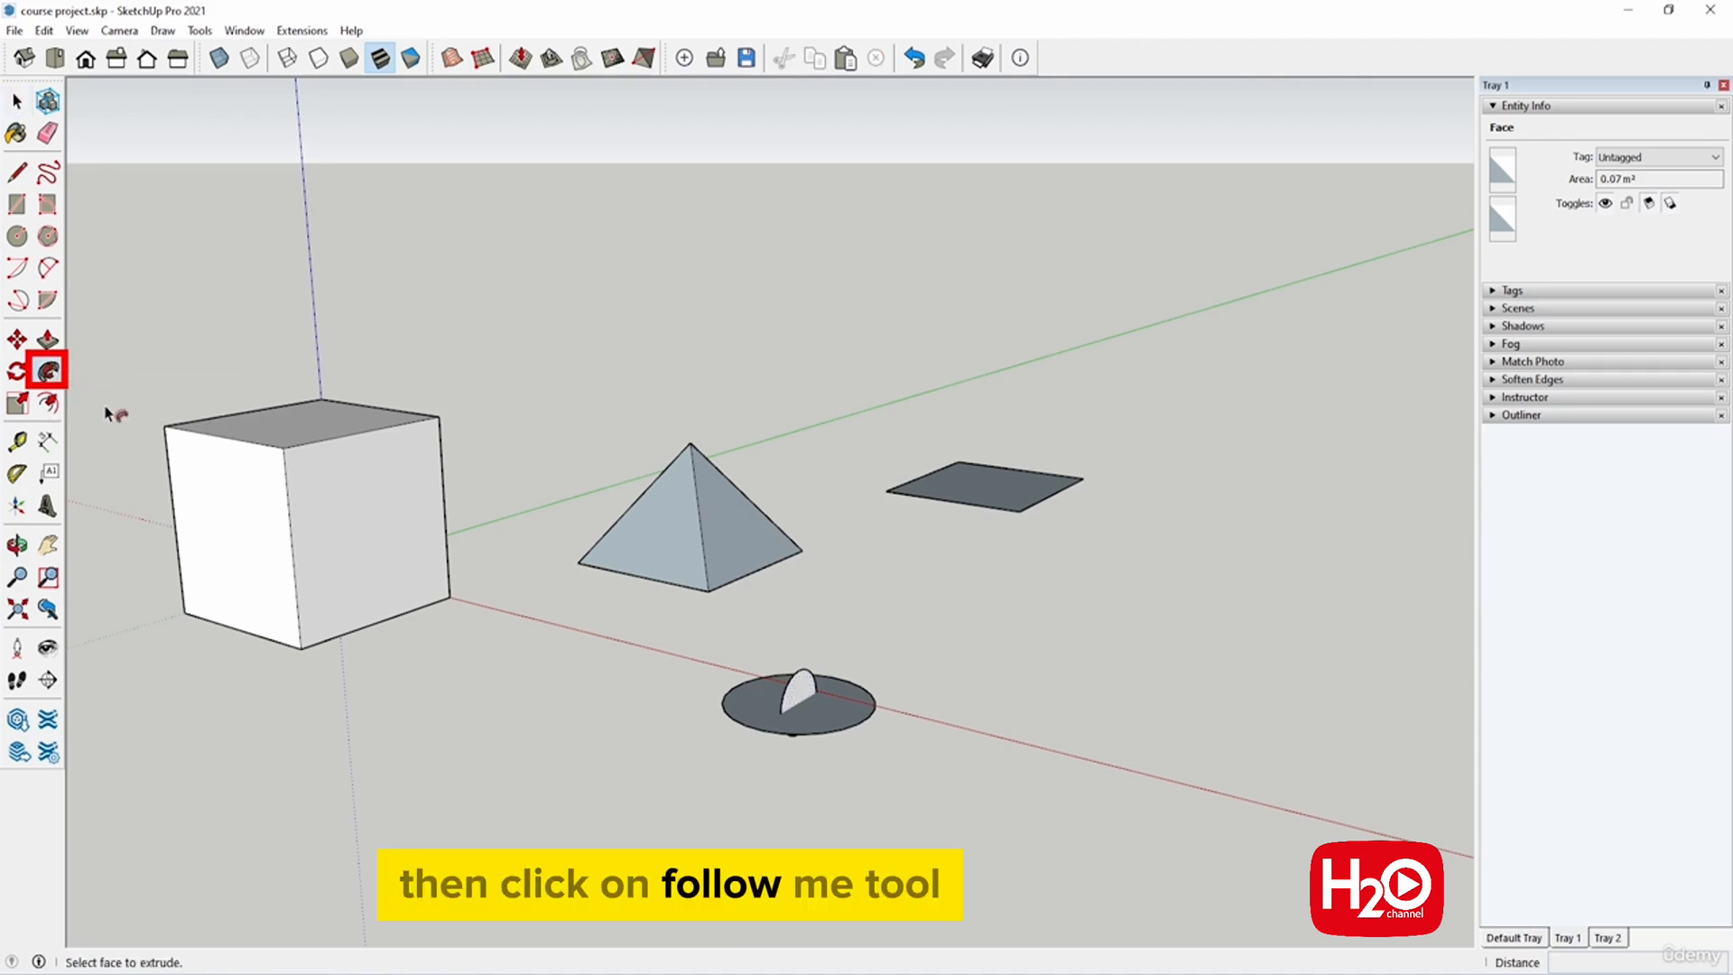
left_click(845, 712)
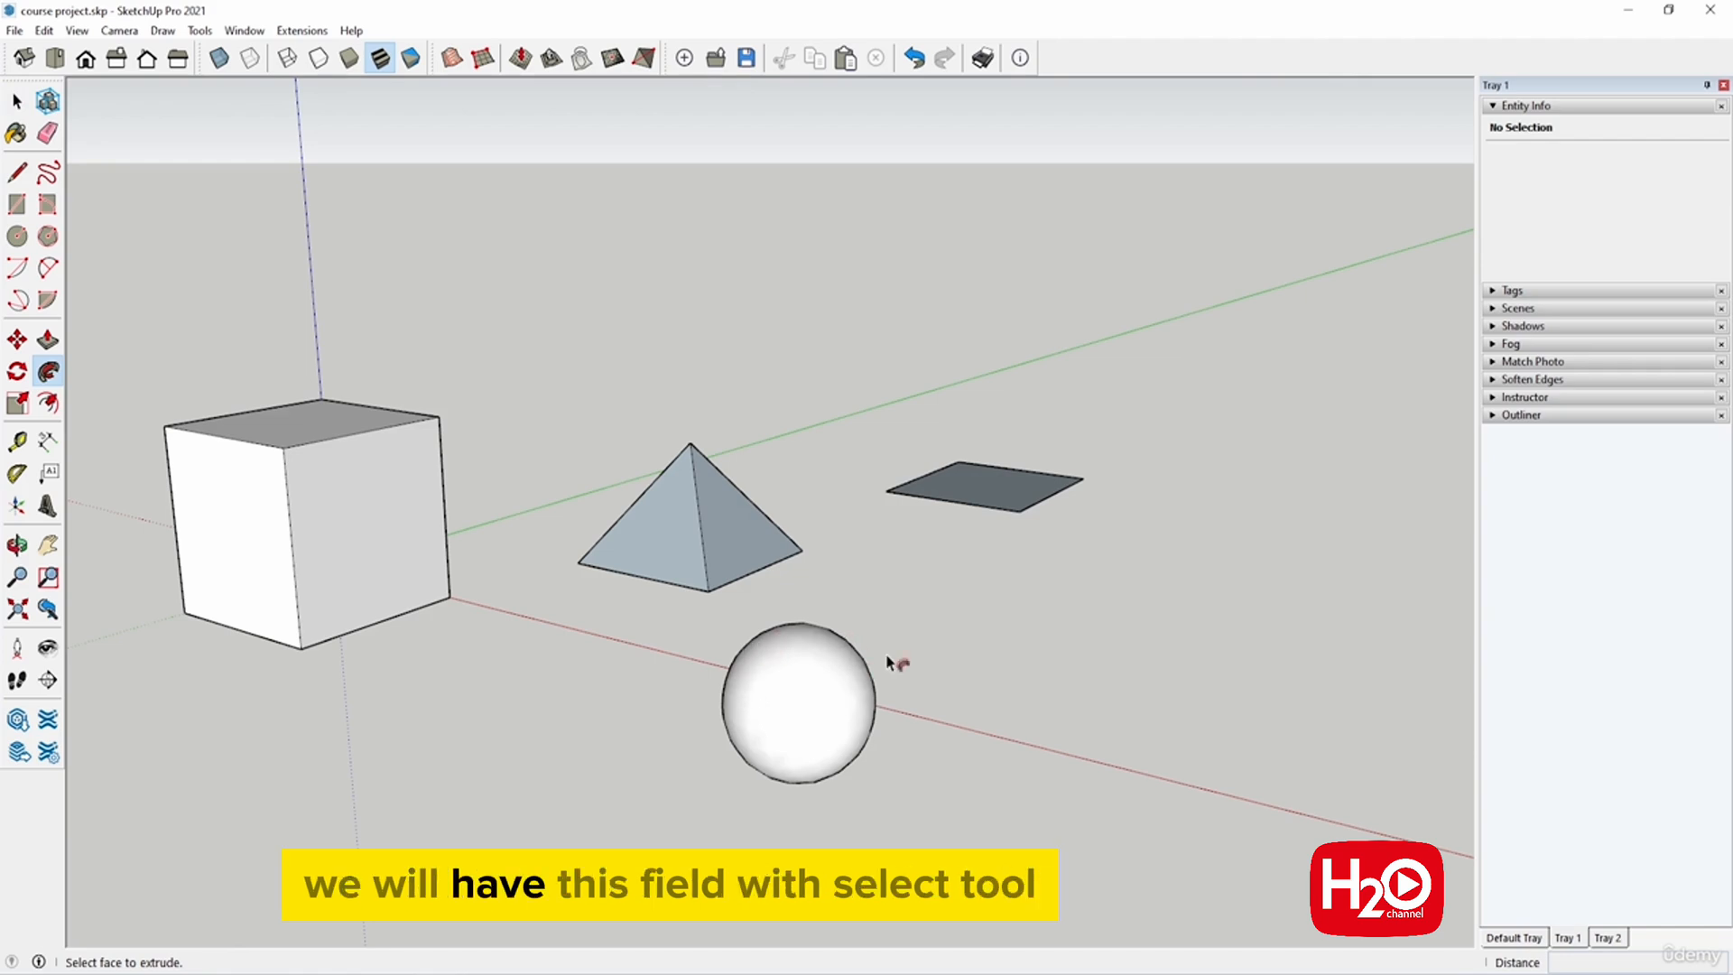
Step: Make the entire sphere a group and deselect it
left_click(17, 100)
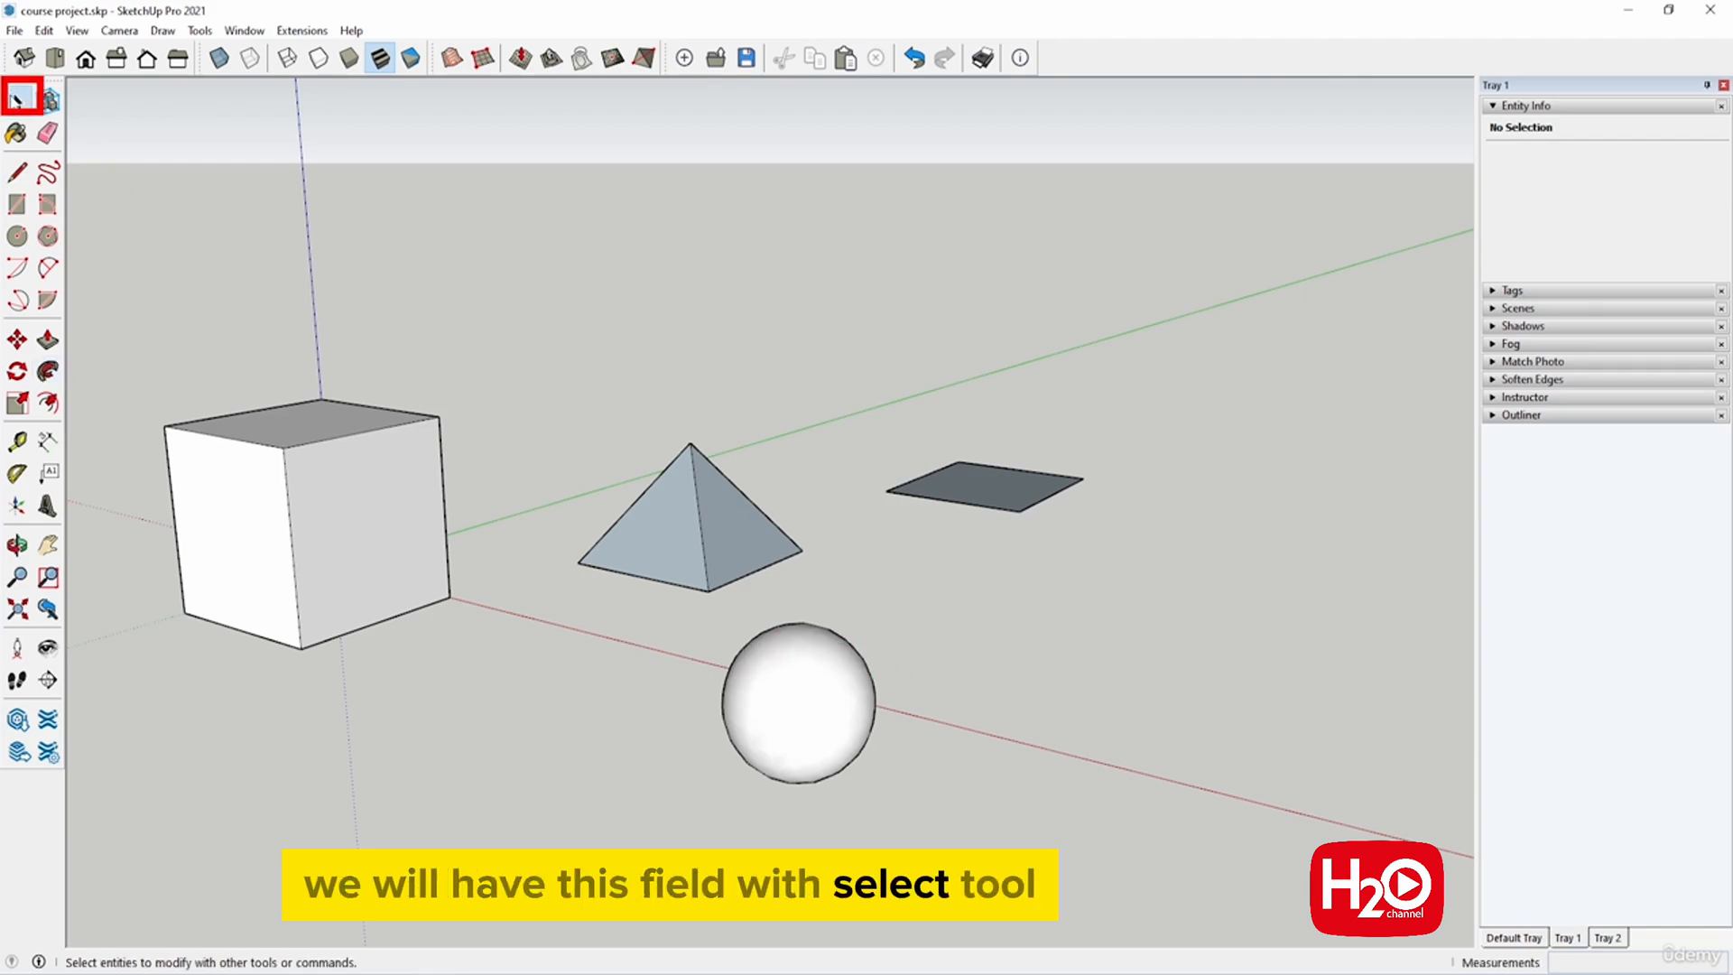
left_click_drag(869, 627, 727, 774)
right_click(798, 687)
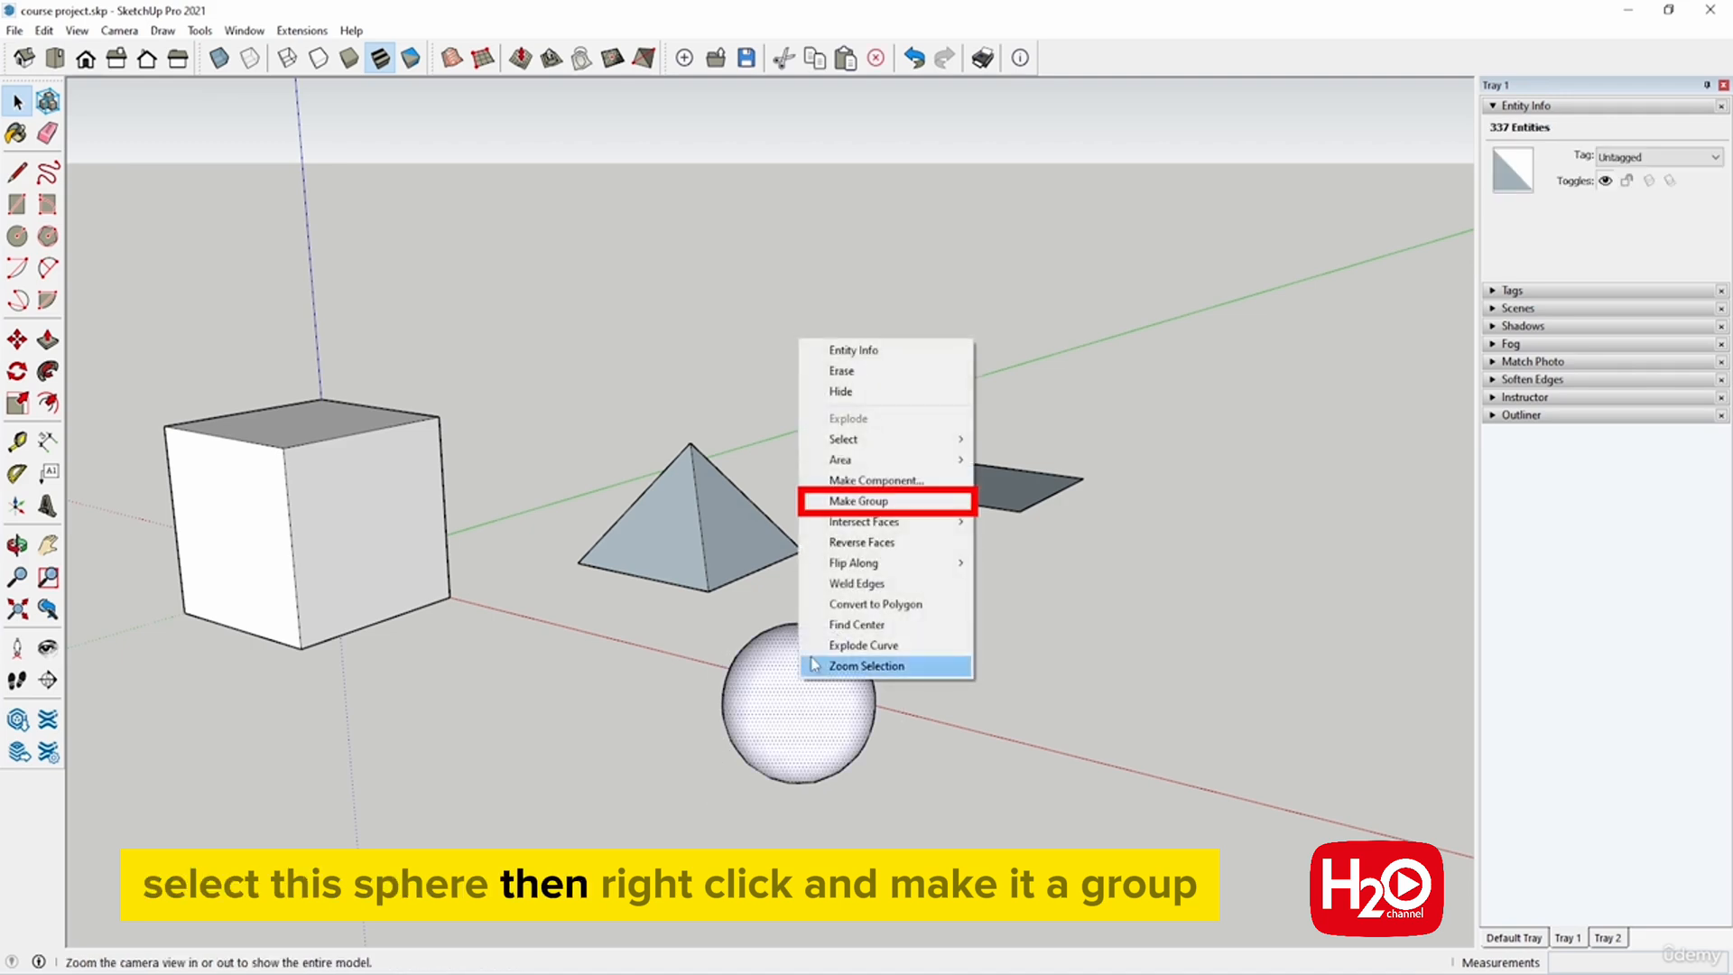
left_click(905, 502)
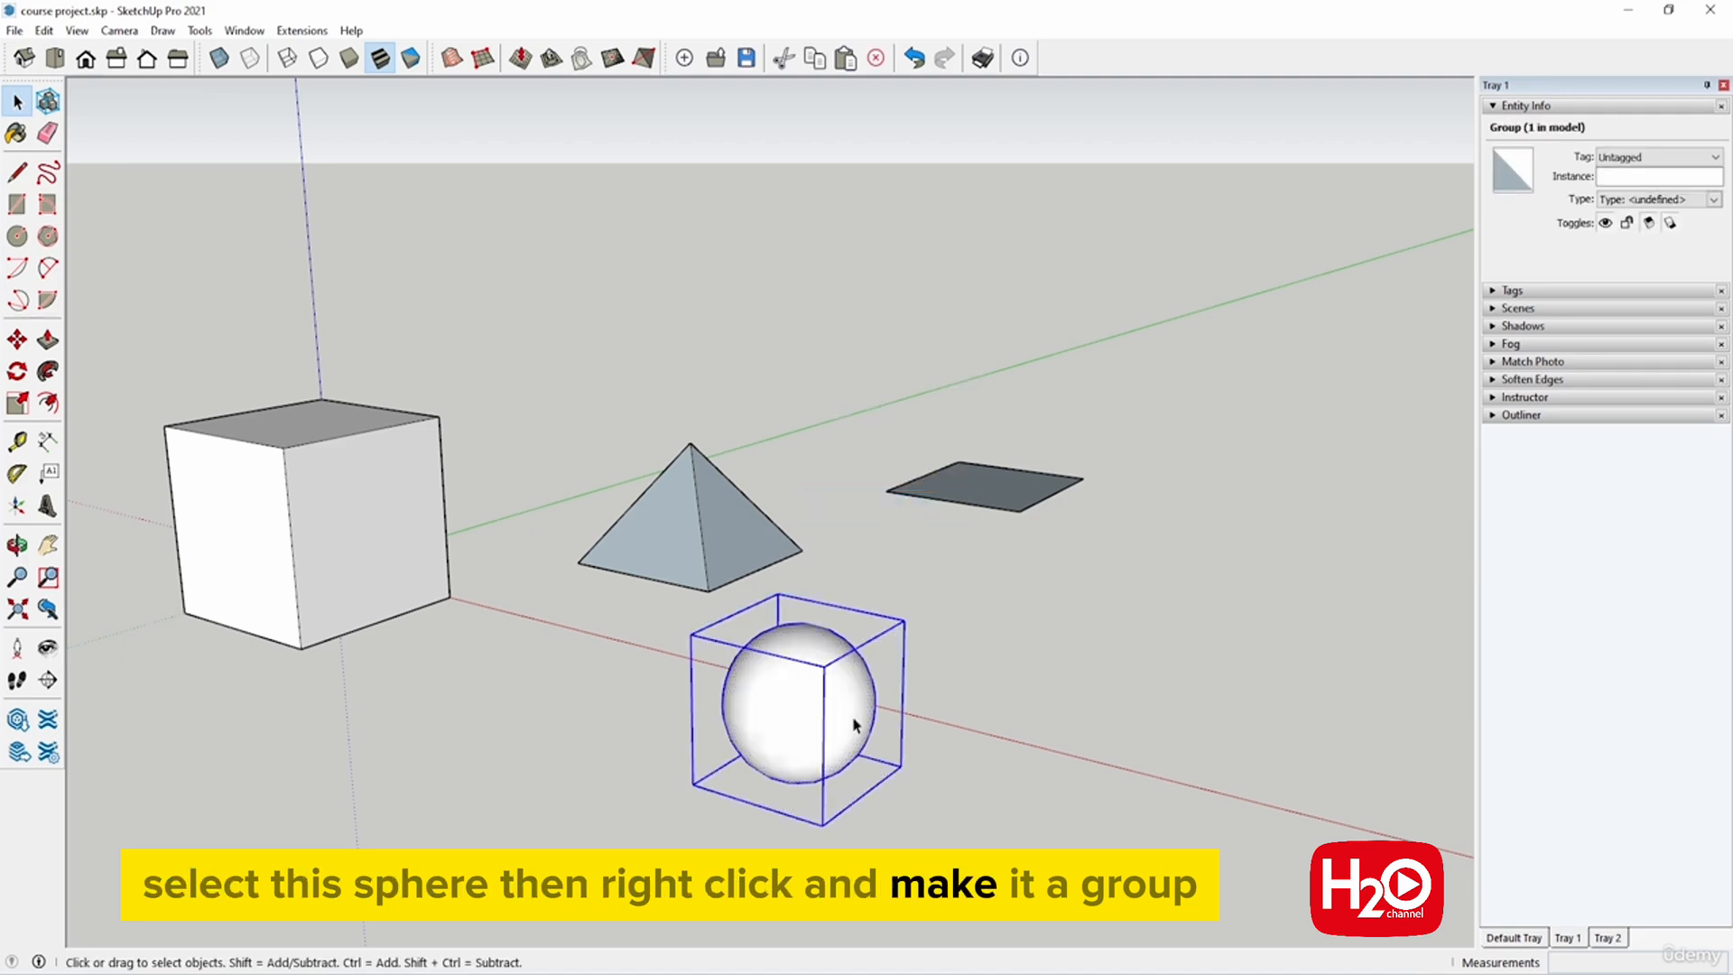
left_click(934, 669)
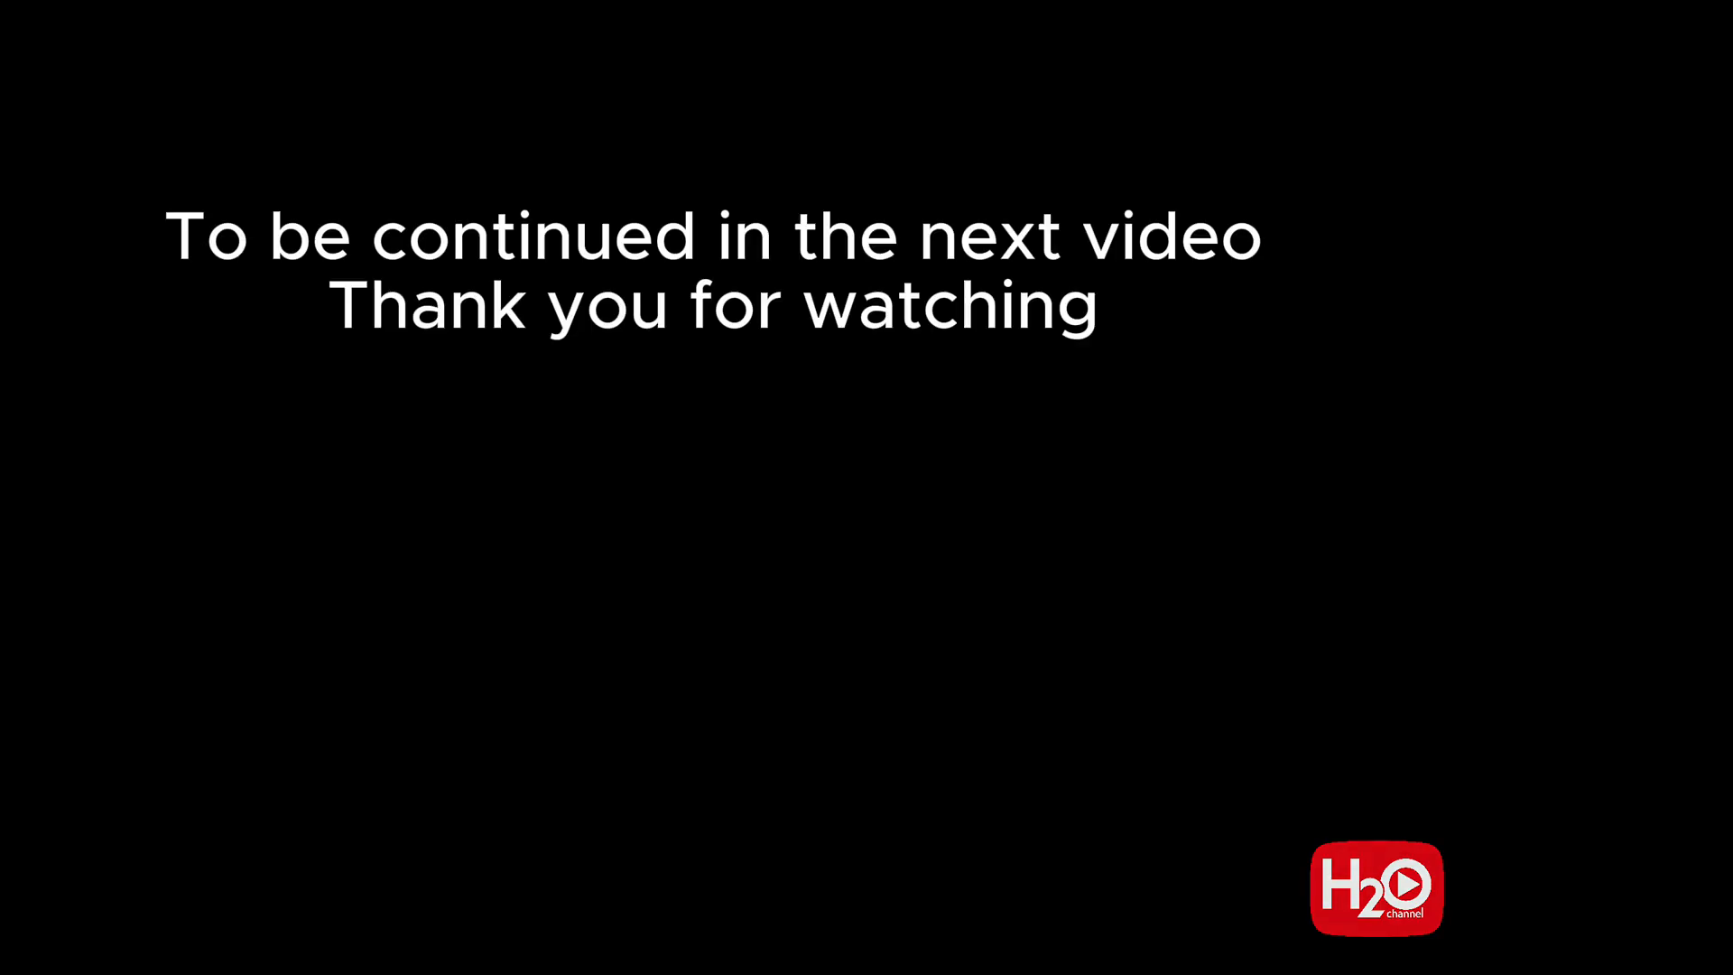